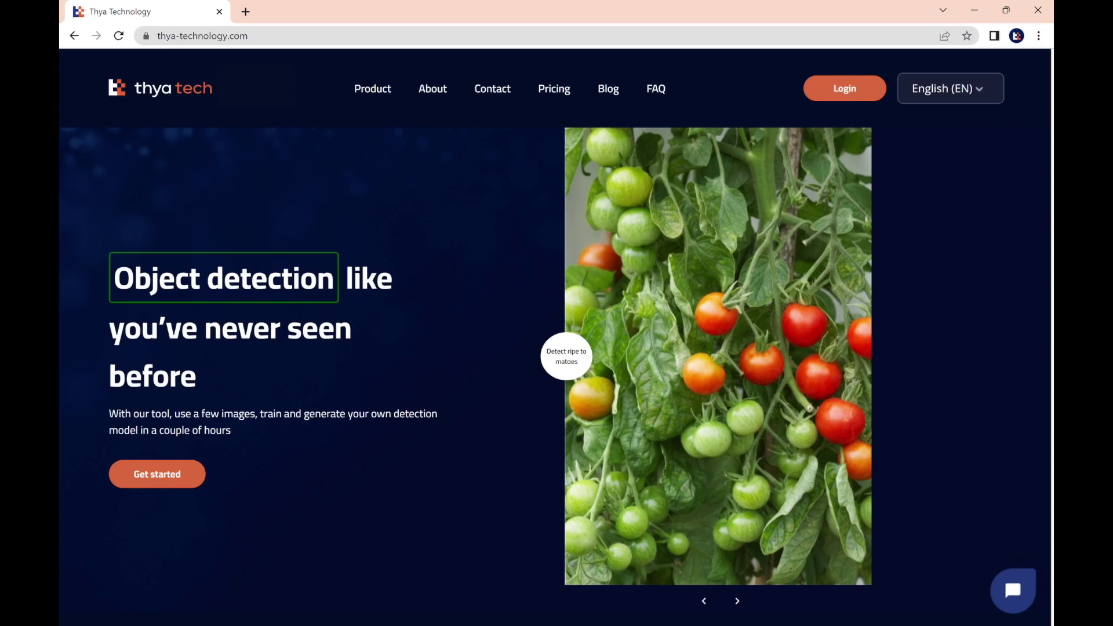
- Open the Thya Tech login page and go to the sign-up form for a new account
key("alt+Left")
left_click_drag(258, 39, 130, 52)
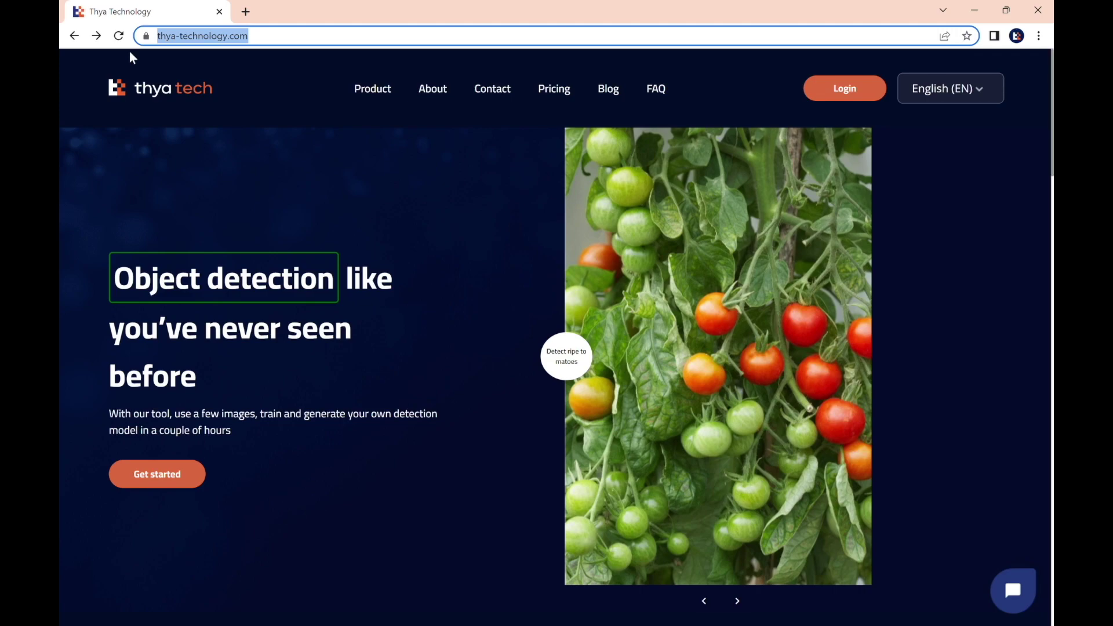
left_click(860, 100)
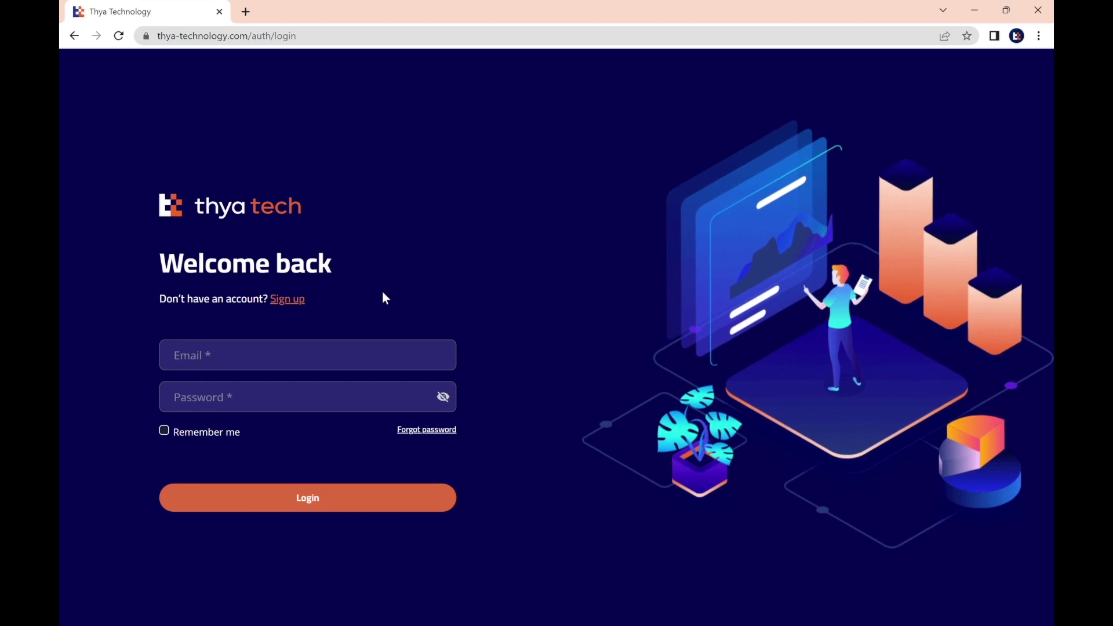
left_click(304, 305)
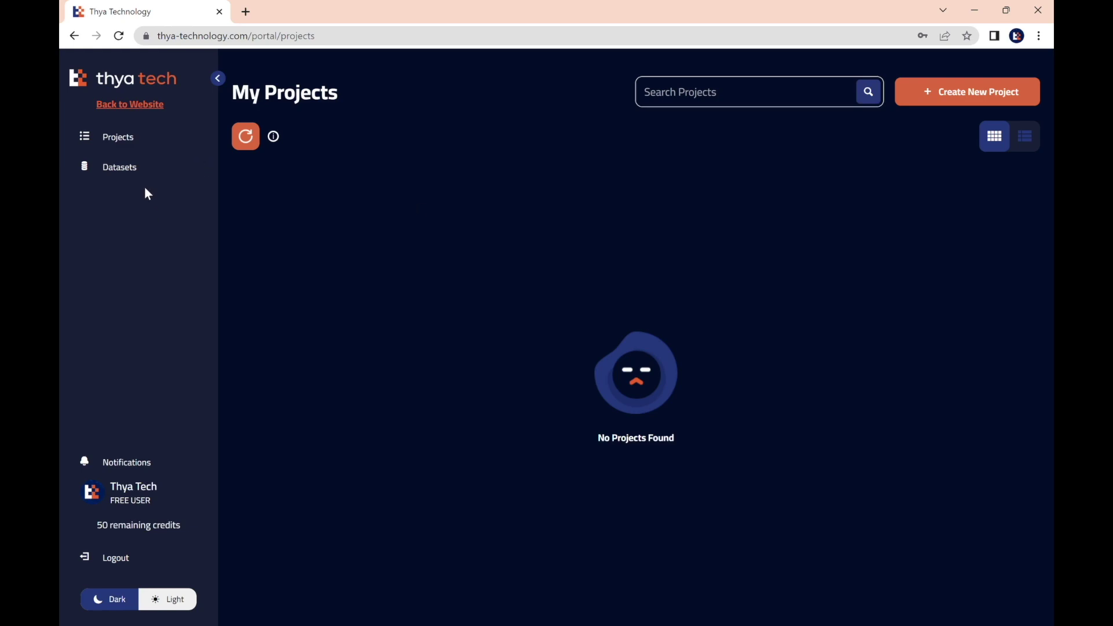
- Go to the account's own datasets and start creating a new dataset
left_click(105, 168)
left_click(146, 202)
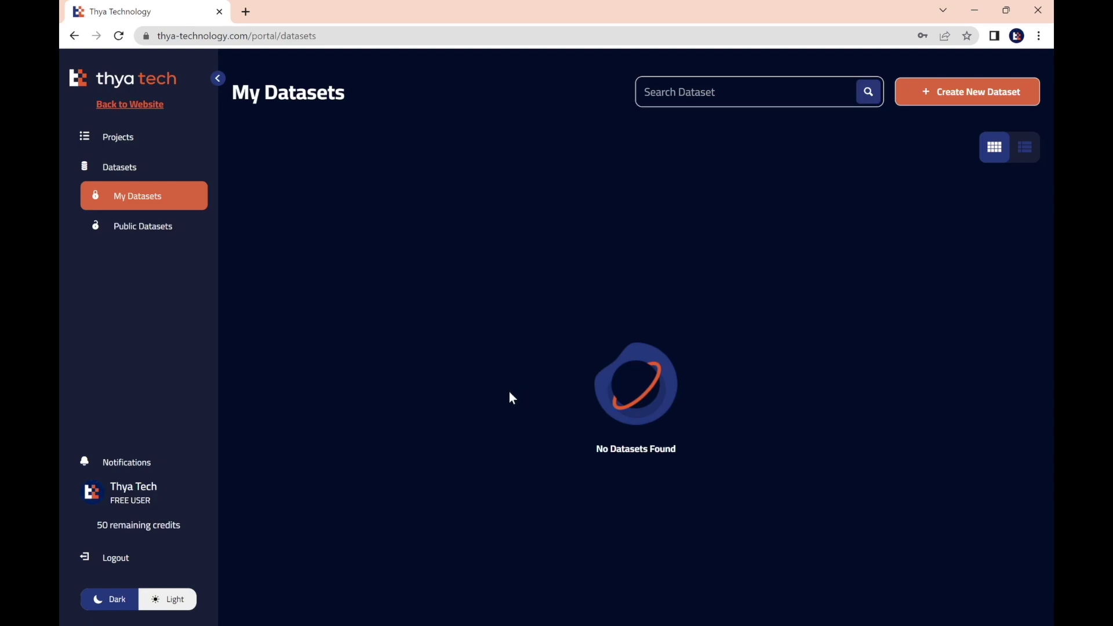
left_click(956, 92)
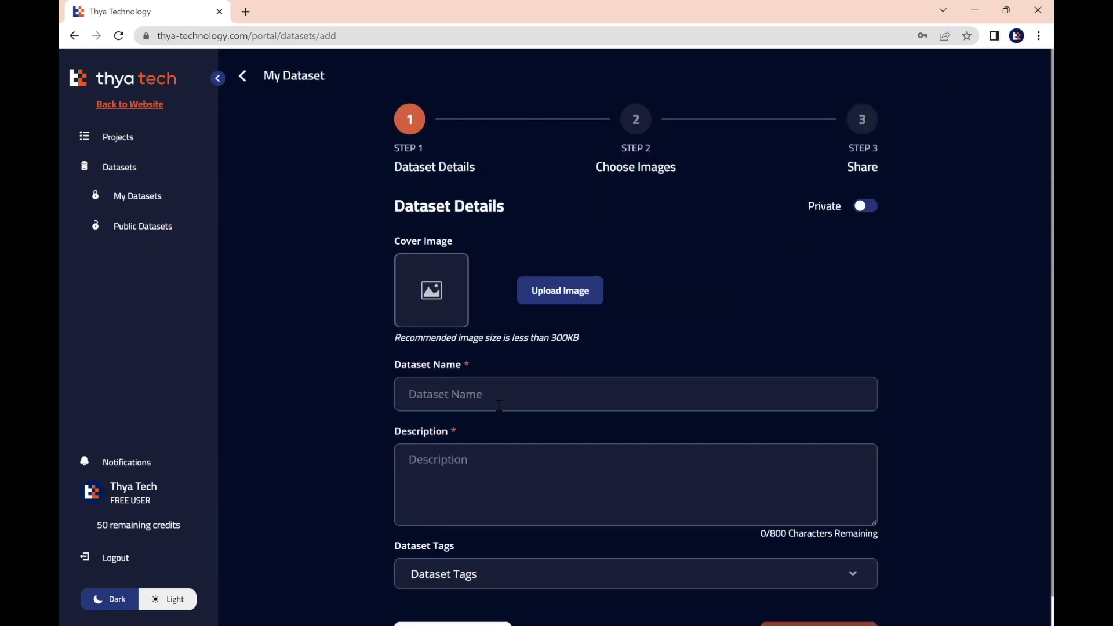
- Name the dataset "Football Finder", describe it as "Our first dataset", and continue to choosing images
left_click(498, 406)
type("Footba")
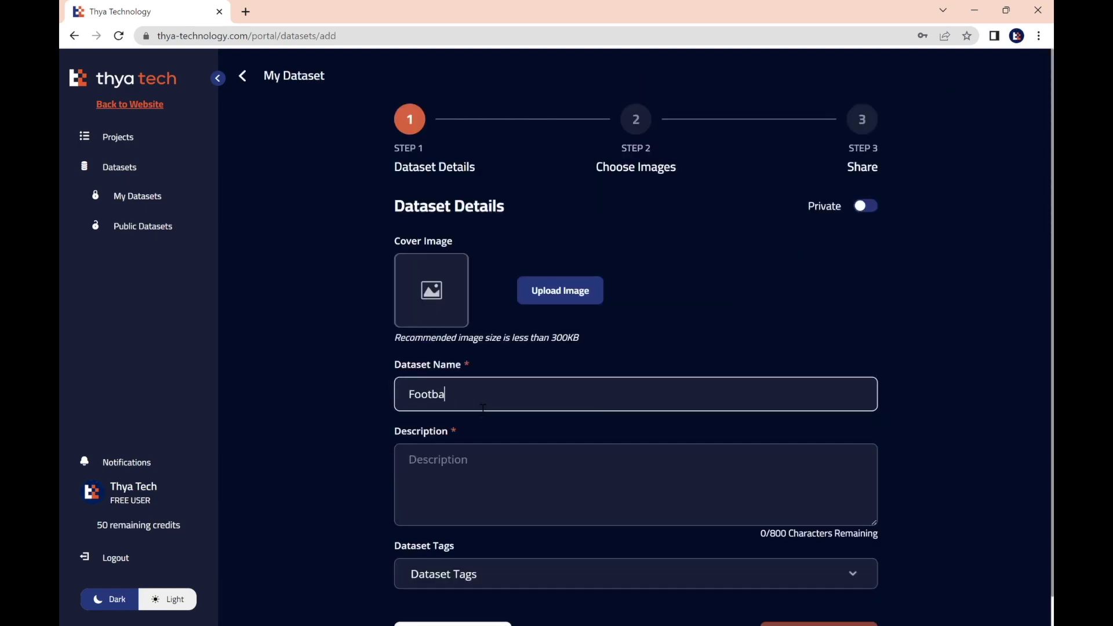
type("ll Finder")
key("Tab")
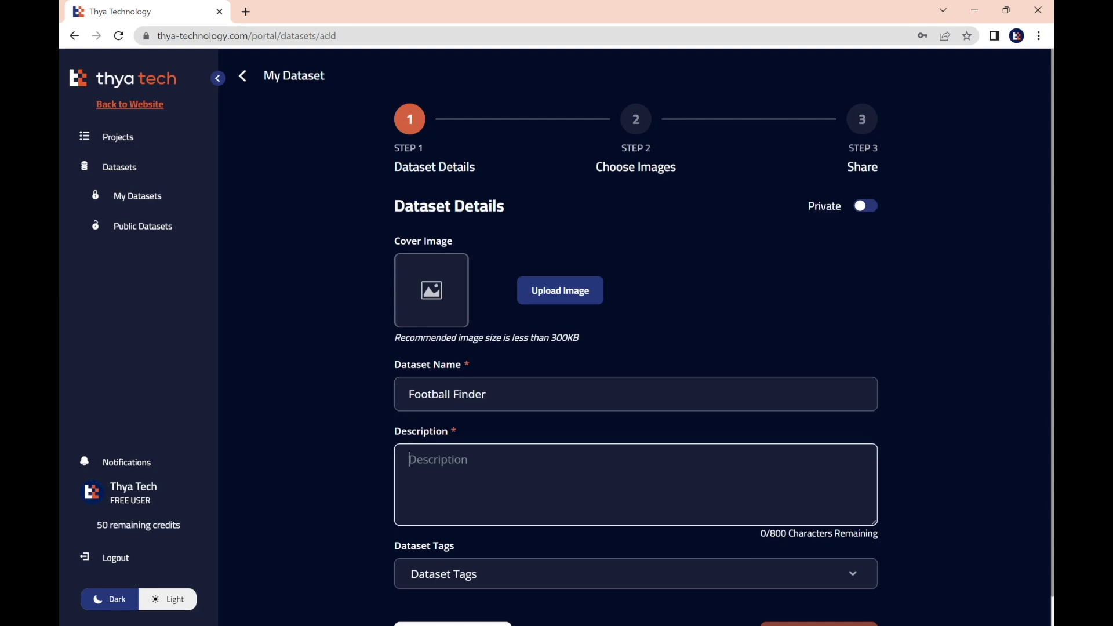
type("Our first")
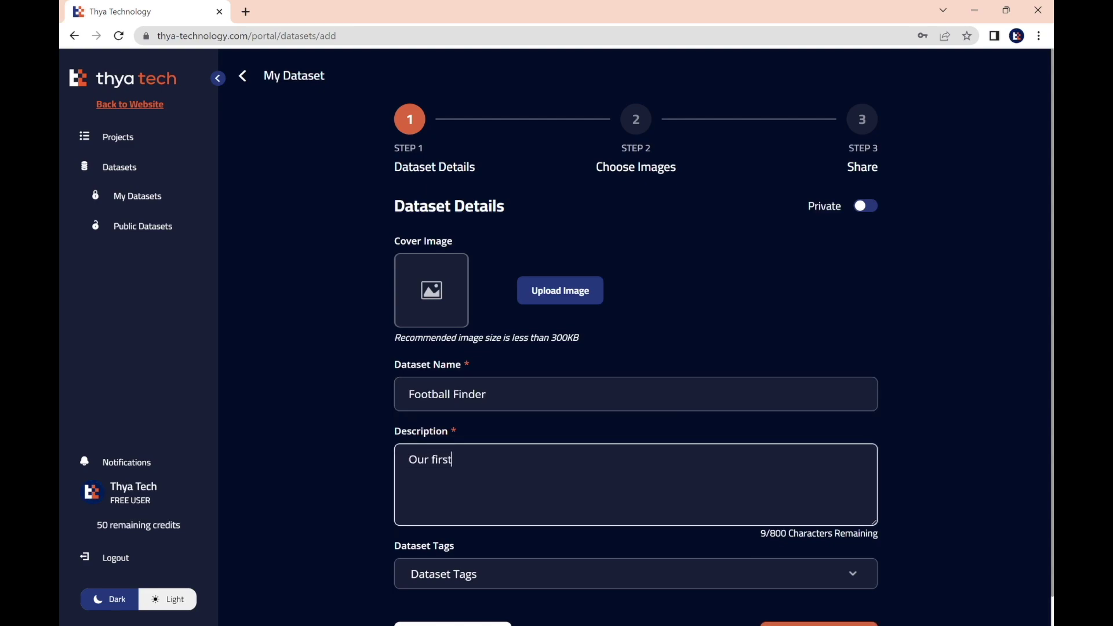
type(" dataset")
scroll(626, 324, "down", 1)
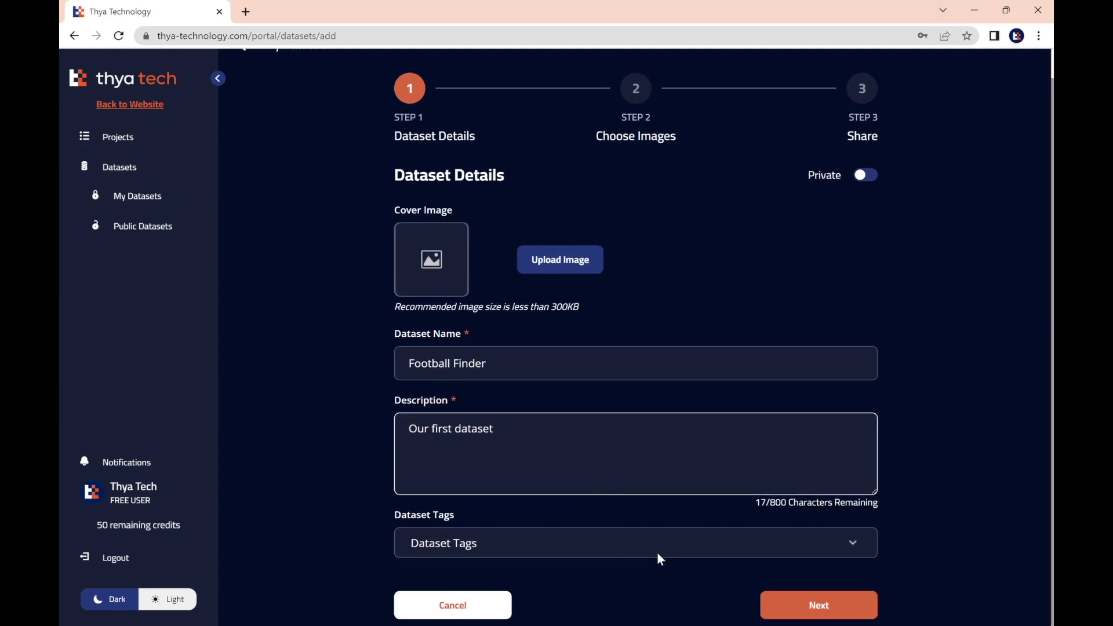
left_click(832, 603)
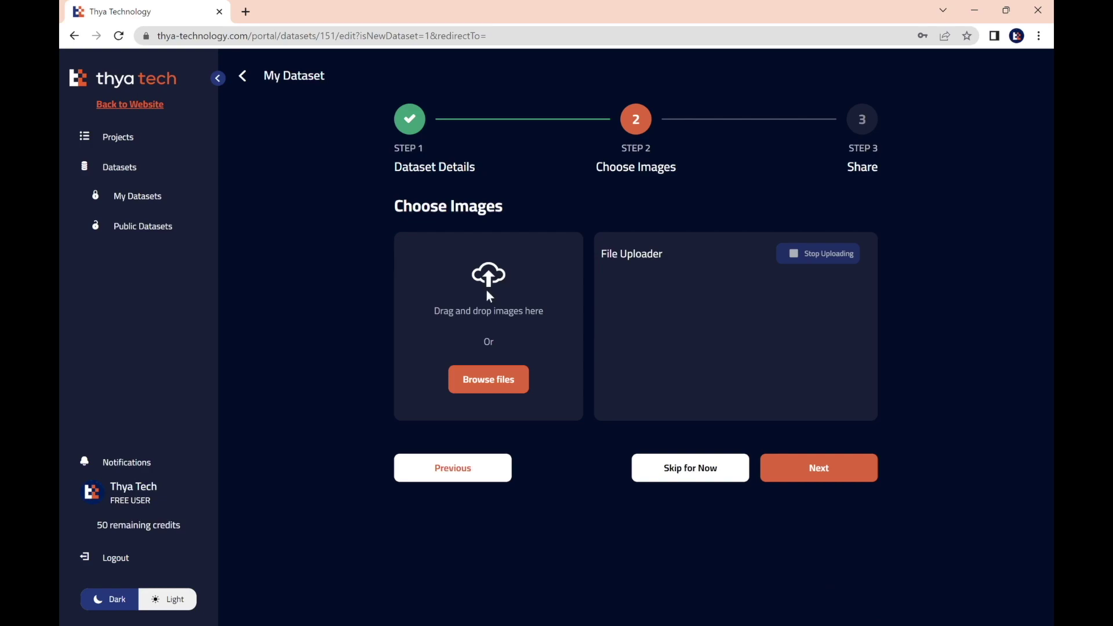
- Upload all 15 soccer pictures from the images folder to the dataset and continue to the sharing stage
left_click(502, 382)
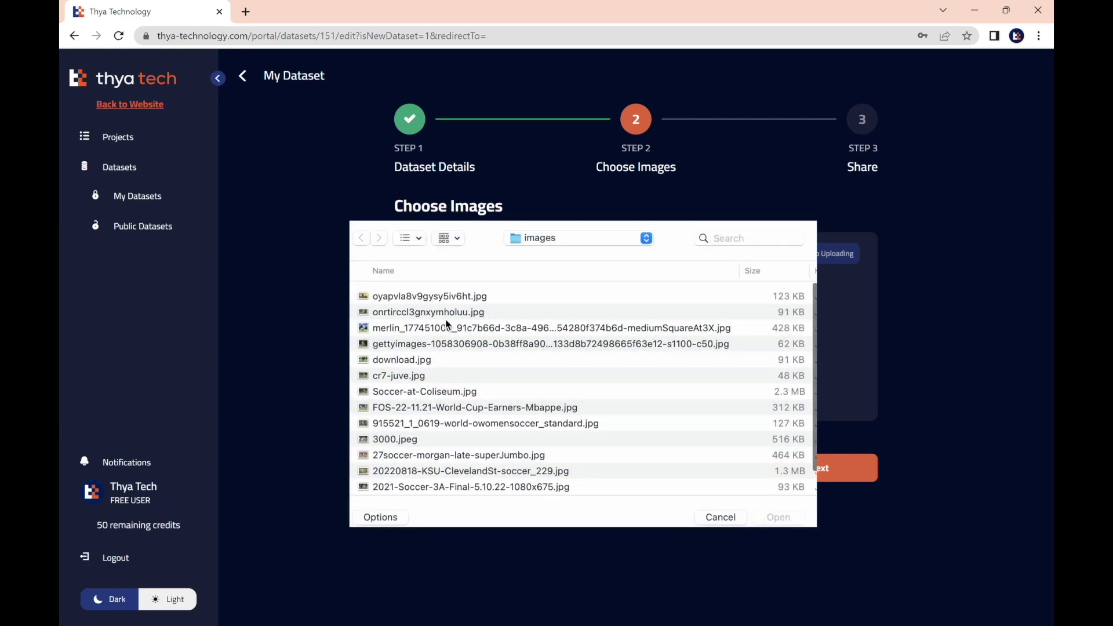
left_click(405, 294)
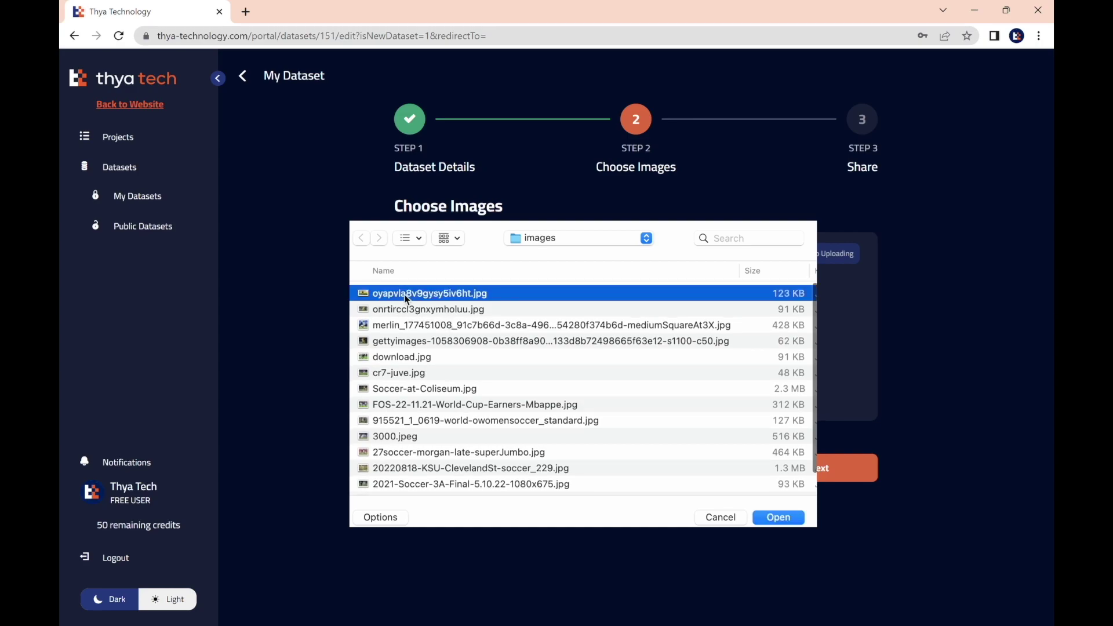
key("shift+Down")
key("shift+Down")
key("shift+Down")
key("shift+Down")
key("shift+Down")
key("shift+Down")
key("shift+Down")
key("shift+Down")
key("shift+Down")
key("shift+Down")
key("shift+Down")
key("shift+Down")
key("shift+Down")
key("shift+Down")
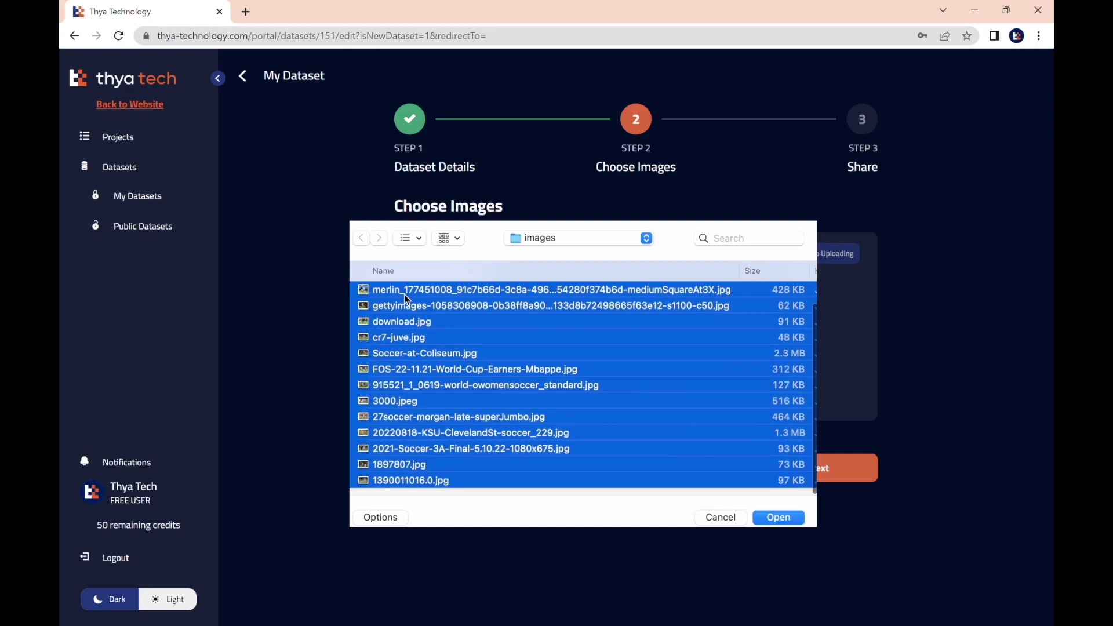
left_click(780, 524)
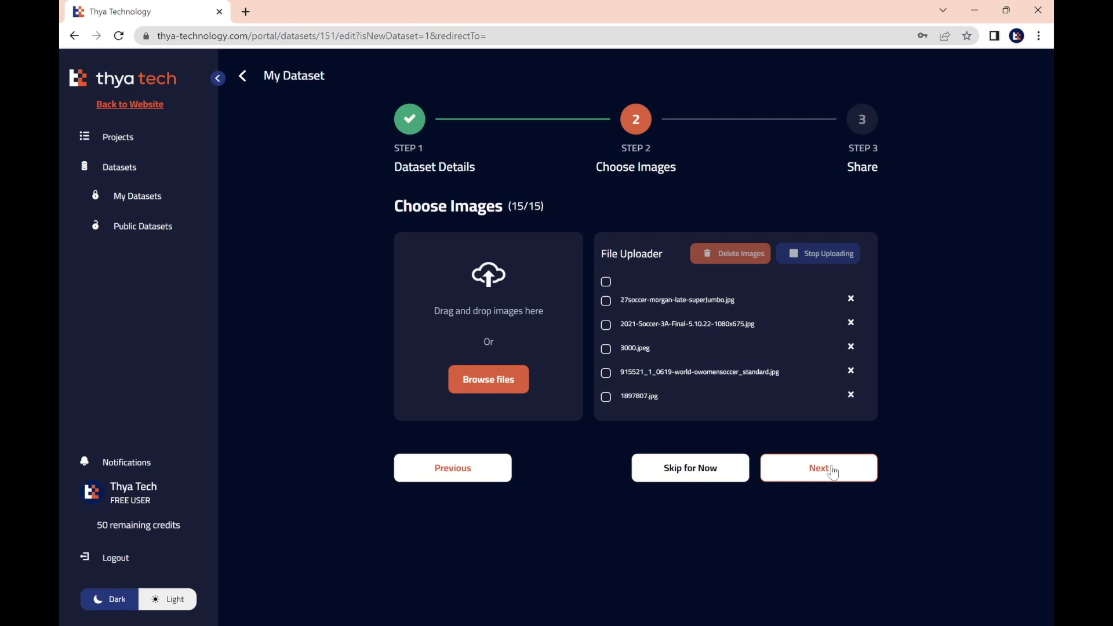
left_click(833, 473)
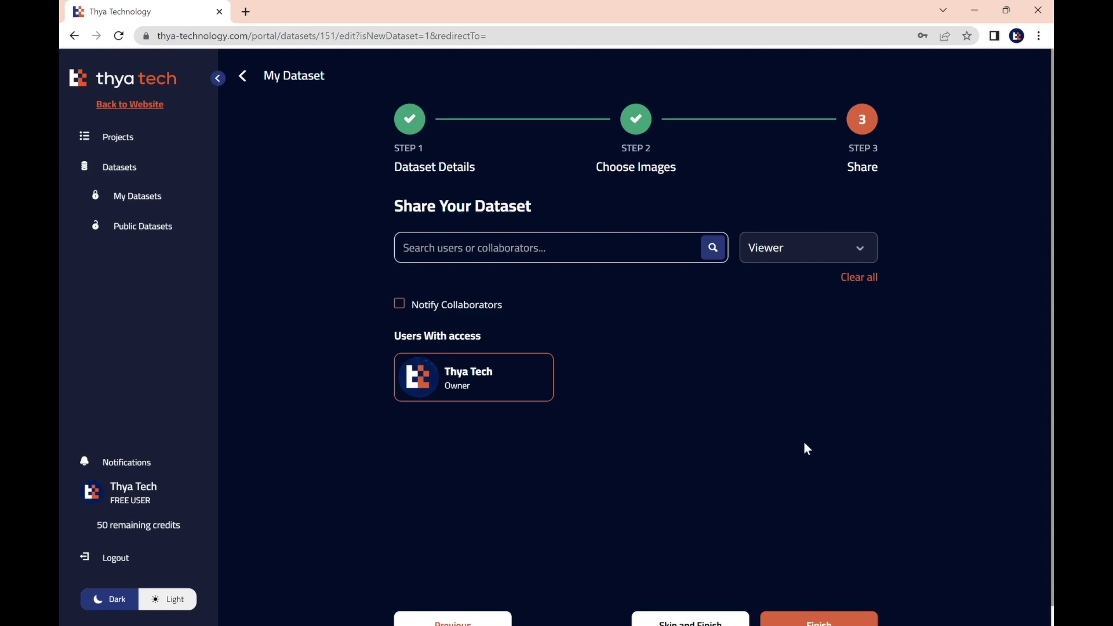
- Finish the dataset without adding collaborators and open its first image for annotation
left_click(819, 620)
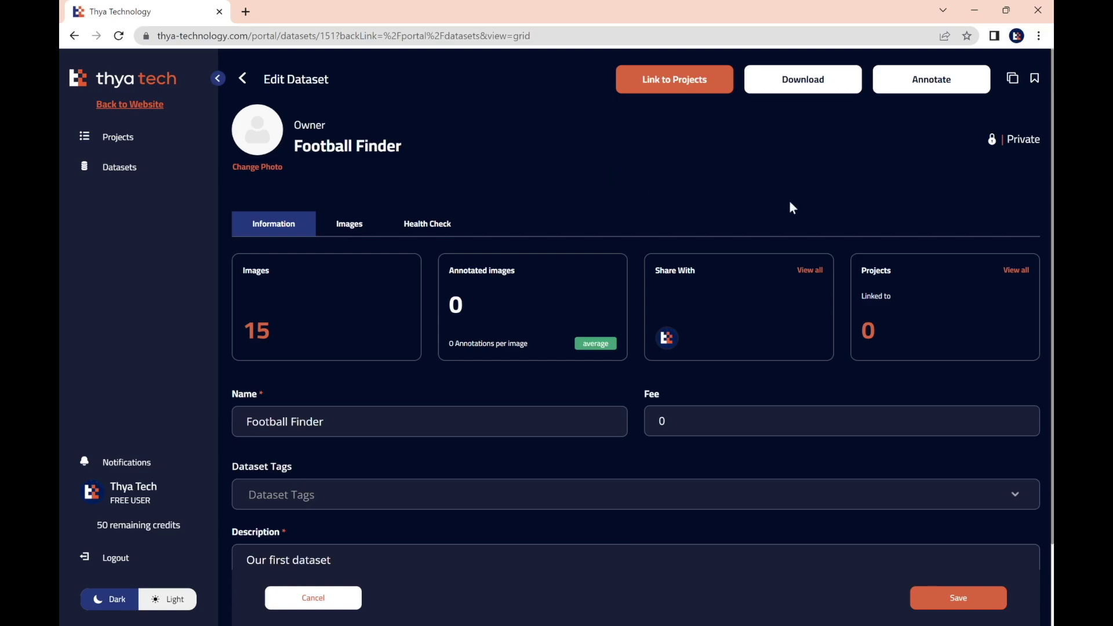
left_click(958, 97)
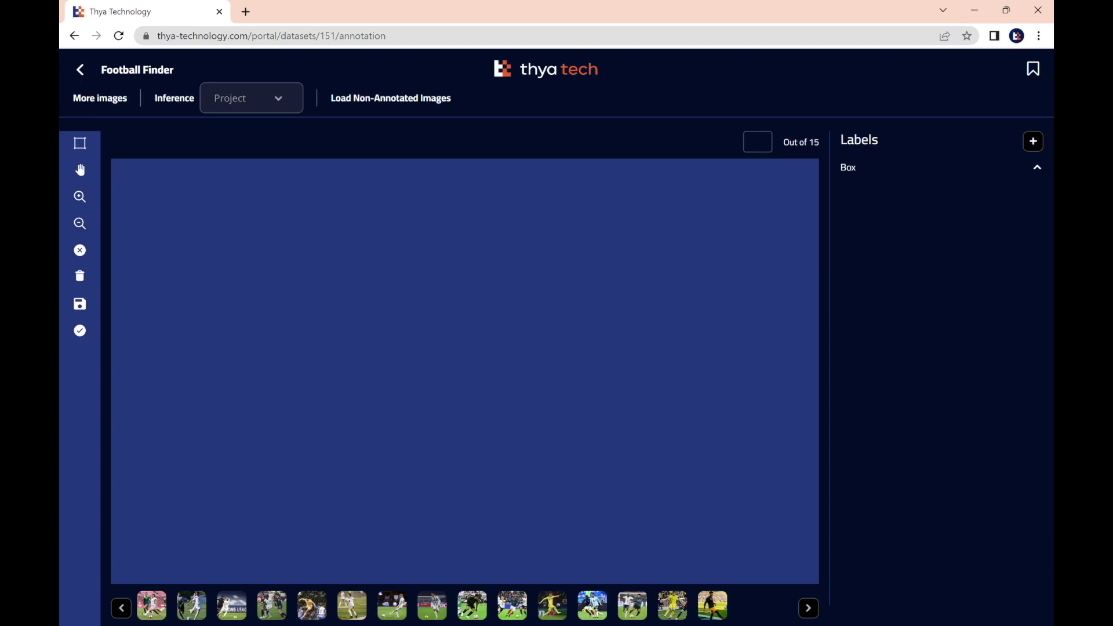
left_click(152, 616)
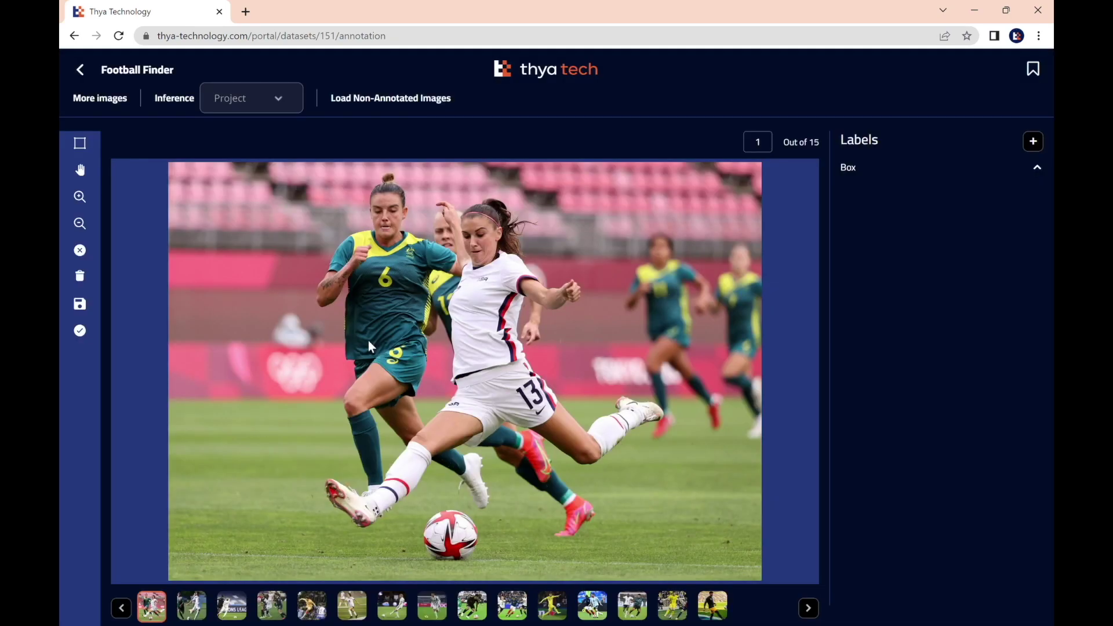
- Add a label named "Football" to the dataset and save the label list
left_click(1035, 144)
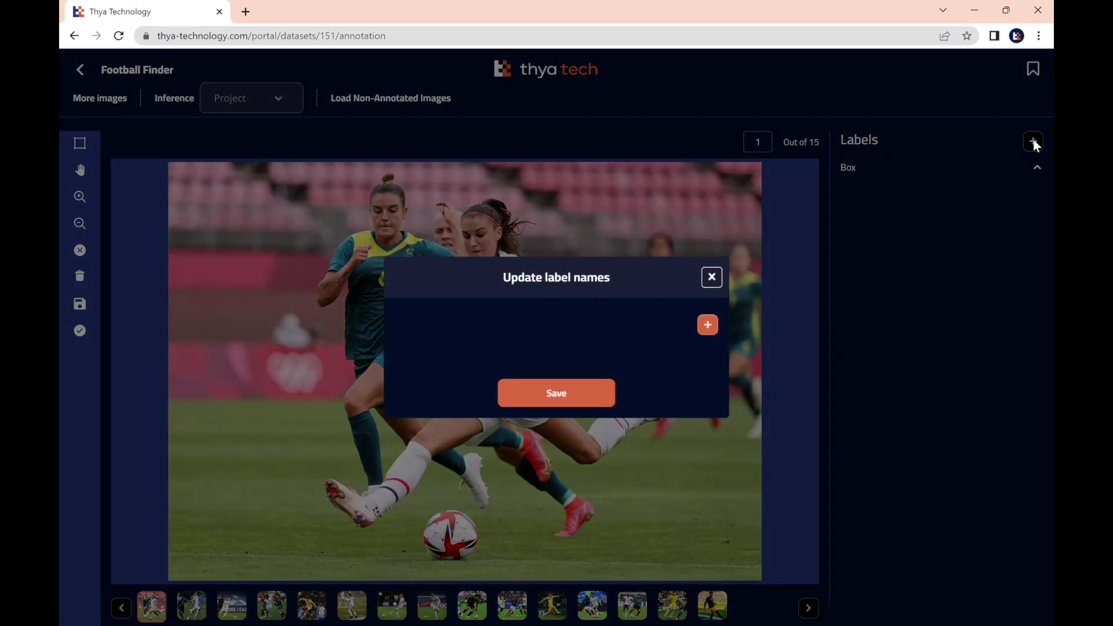
left_click(708, 326)
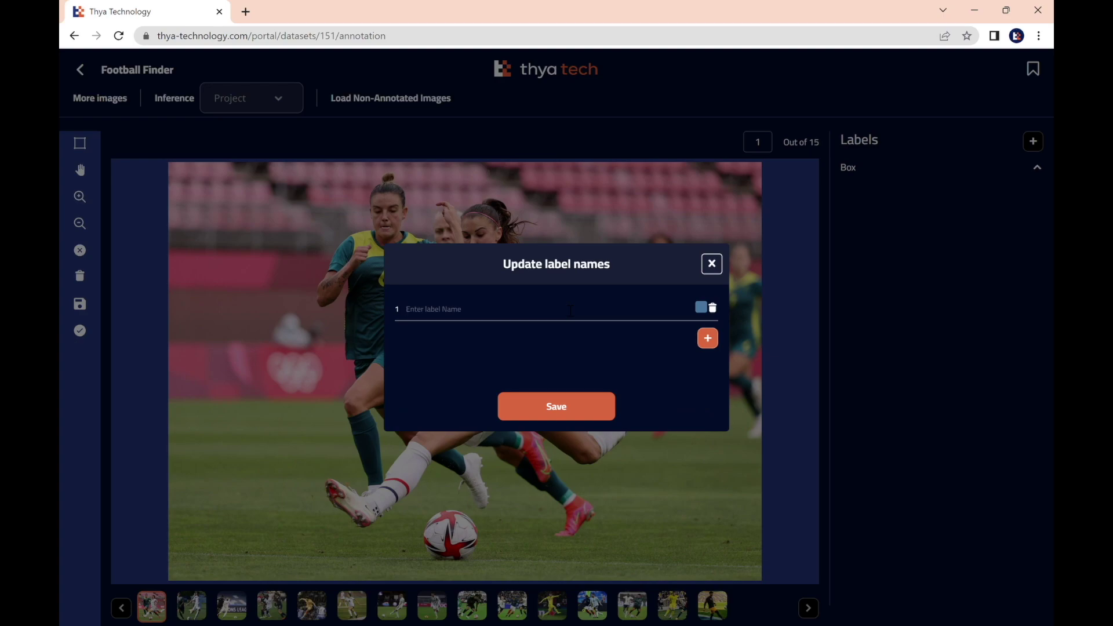
type("Football")
left_click(594, 407)
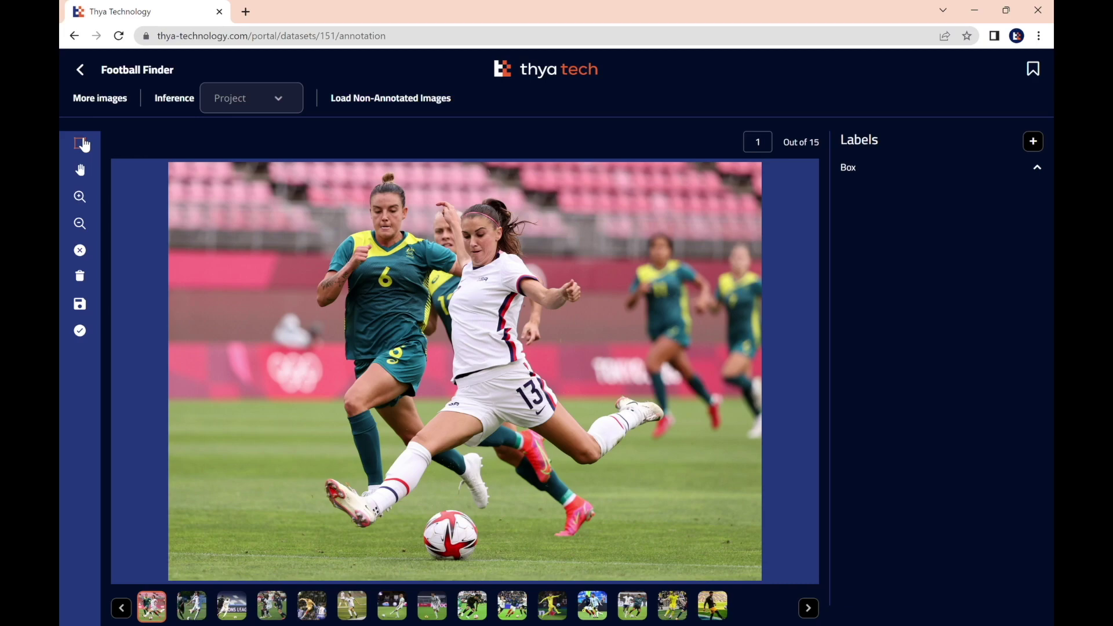
- Draw a bounding box around the ball in image 1, fit it to the ball, assign the Football label, and save
left_click(81, 144)
left_click_drag(427, 502, 480, 565)
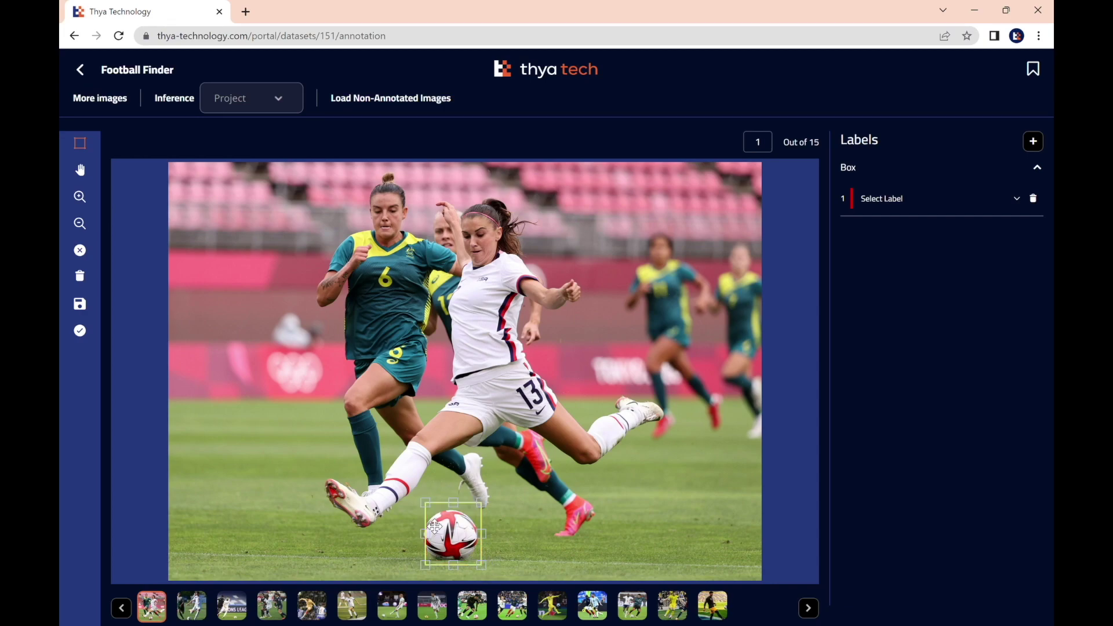
left_click_drag(428, 506, 454, 511)
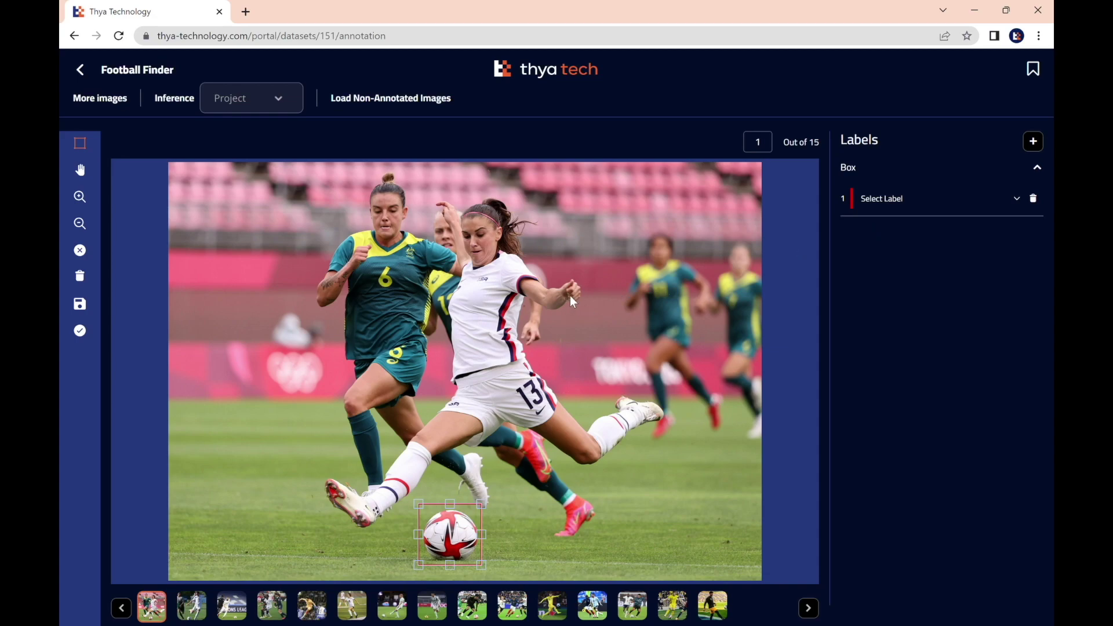
key("Escape")
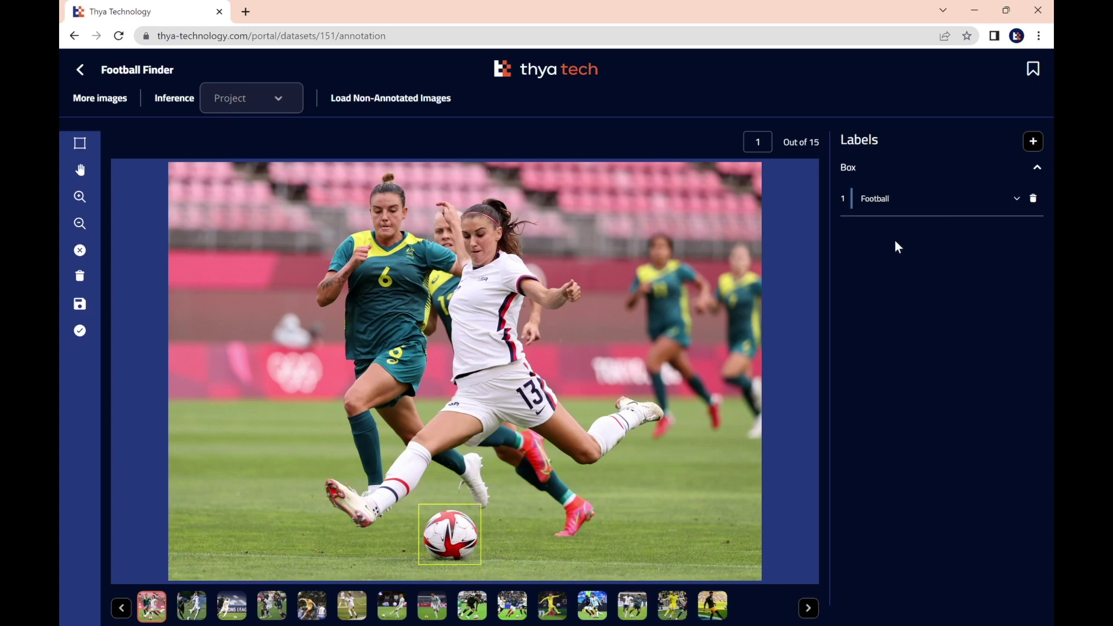
left_click(81, 304)
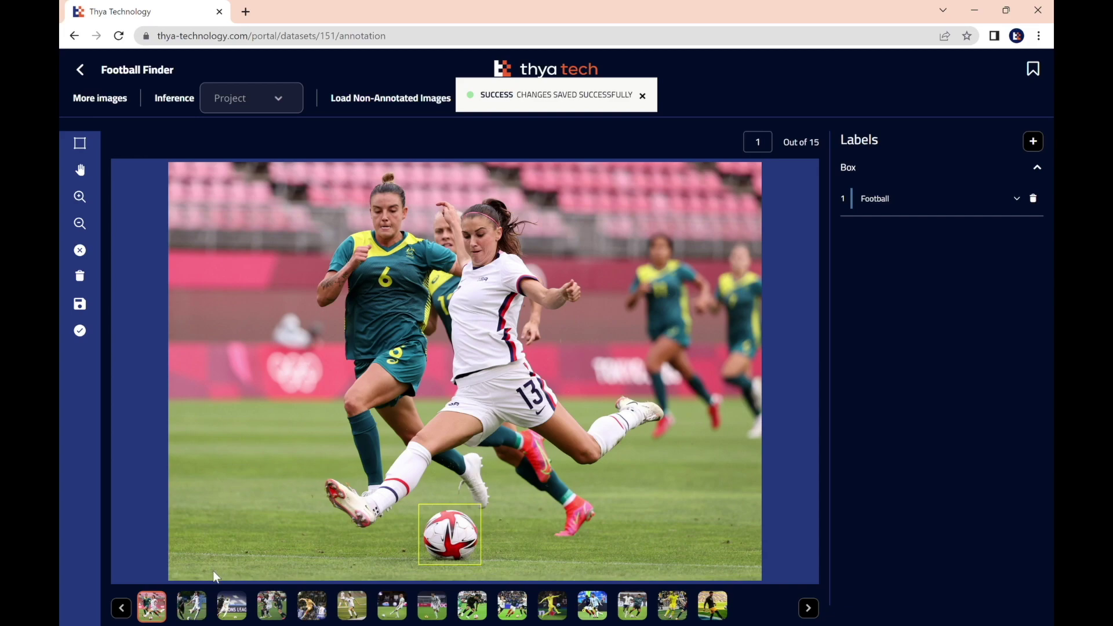
- Annotate the ball in images 2 through 9 with a bounding box labelled Football
left_click(206, 605)
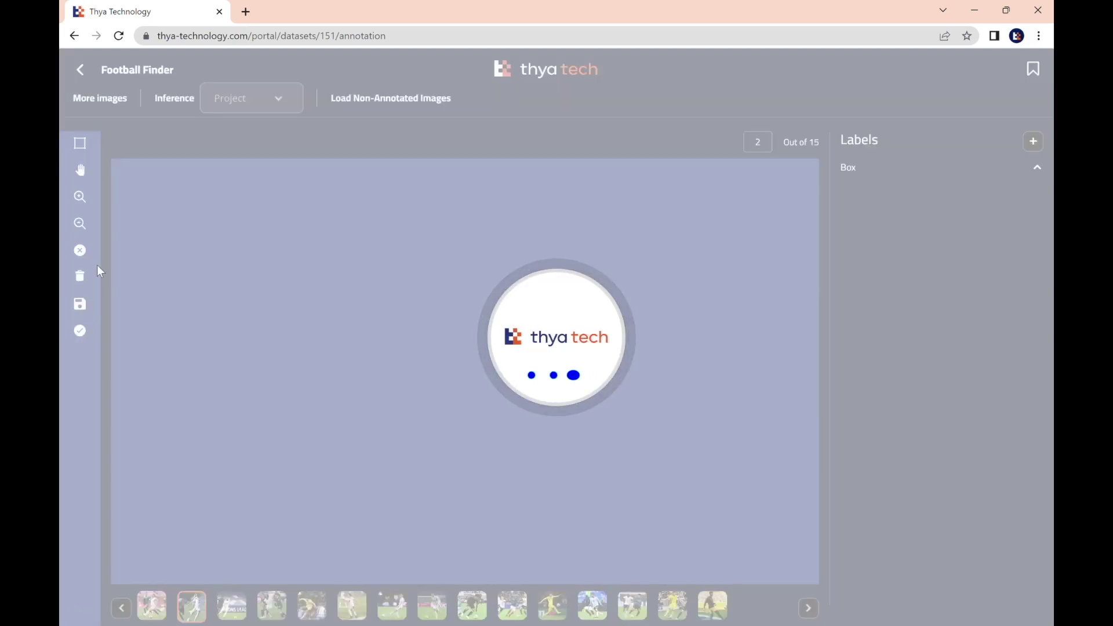
key("Right")
key("Right")
key("Right")
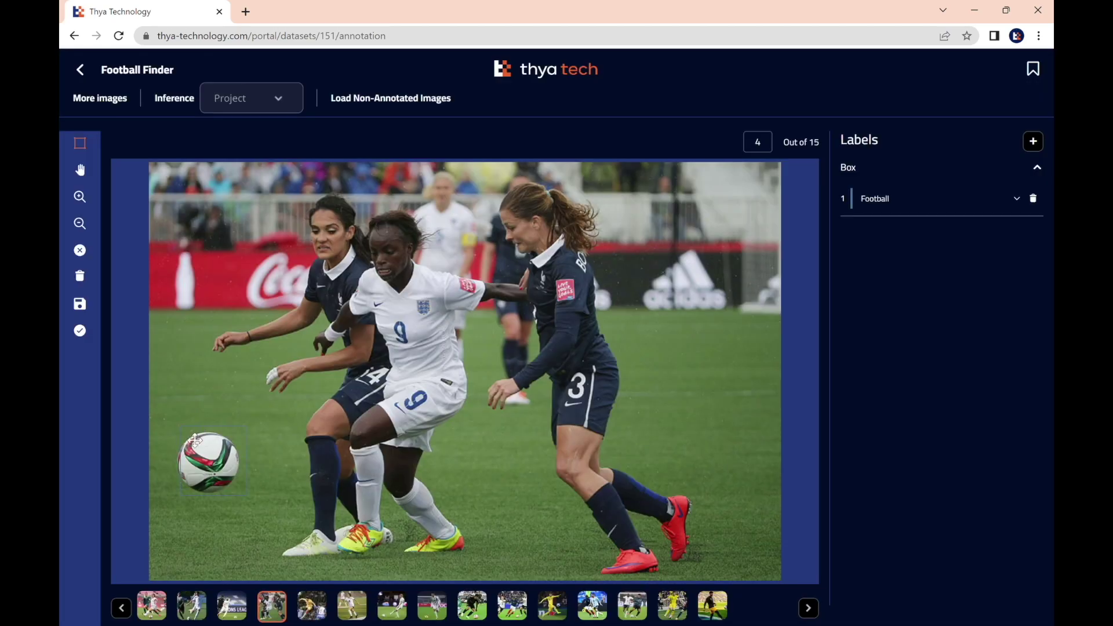
mouse_move(252, 172)
left_mouse_down()
mouse_move(261, 200)
mouse_move(316, 236)
left_mouse_up()
key("Right")
key("Left")
key("Right")
key("Right")
left_click_drag(313, 493, 374, 548)
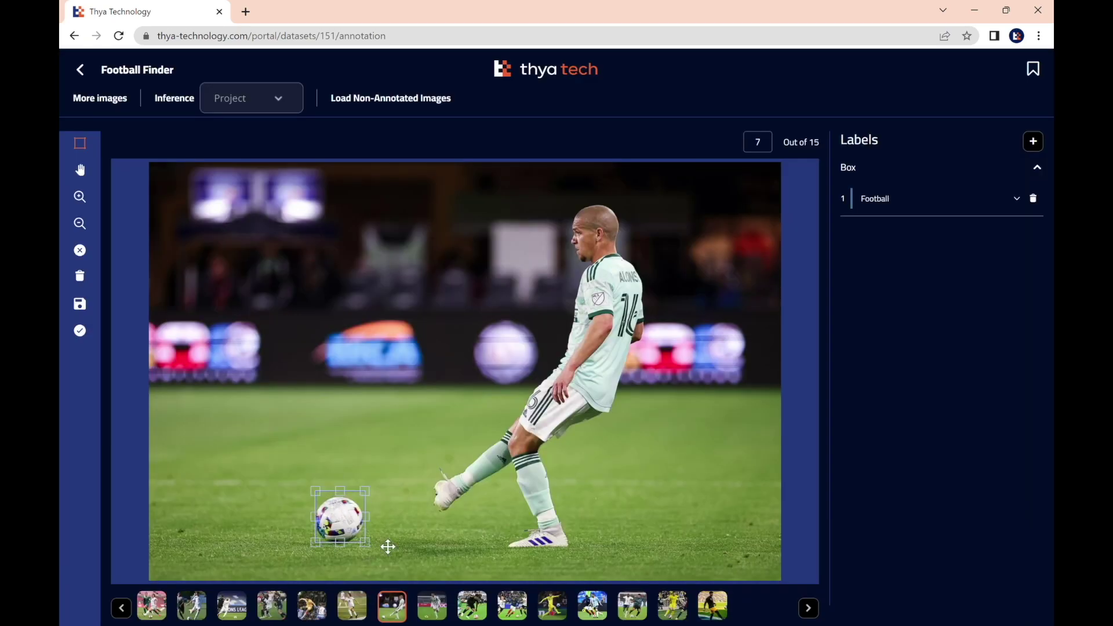
key("Right")
left_click_drag(351, 506, 410, 561)
key("Right")
left_click_drag(480, 492, 558, 571)
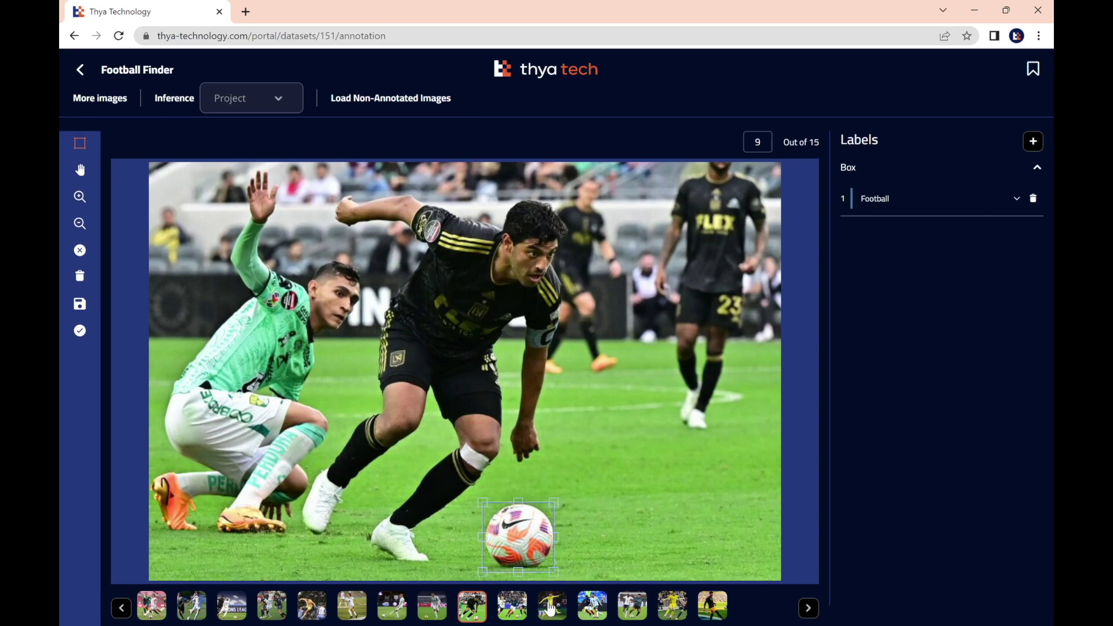
- Box the ball with the Football label in the remaining images, 10 through 15
key("Right")
key("Right")
key("Right")
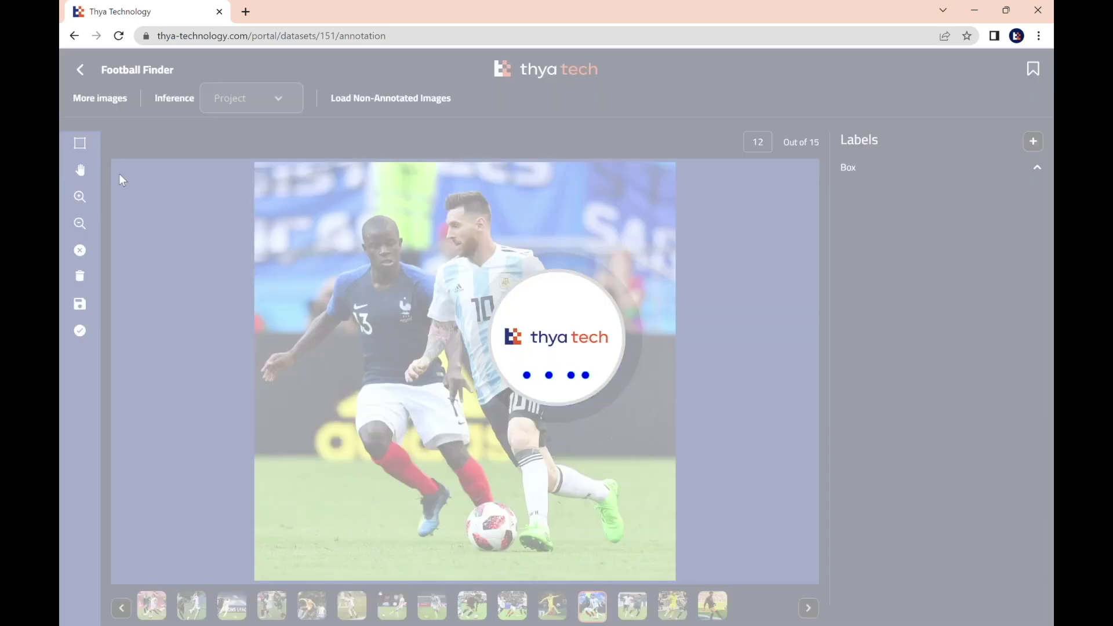
left_click_drag(462, 494, 529, 573)
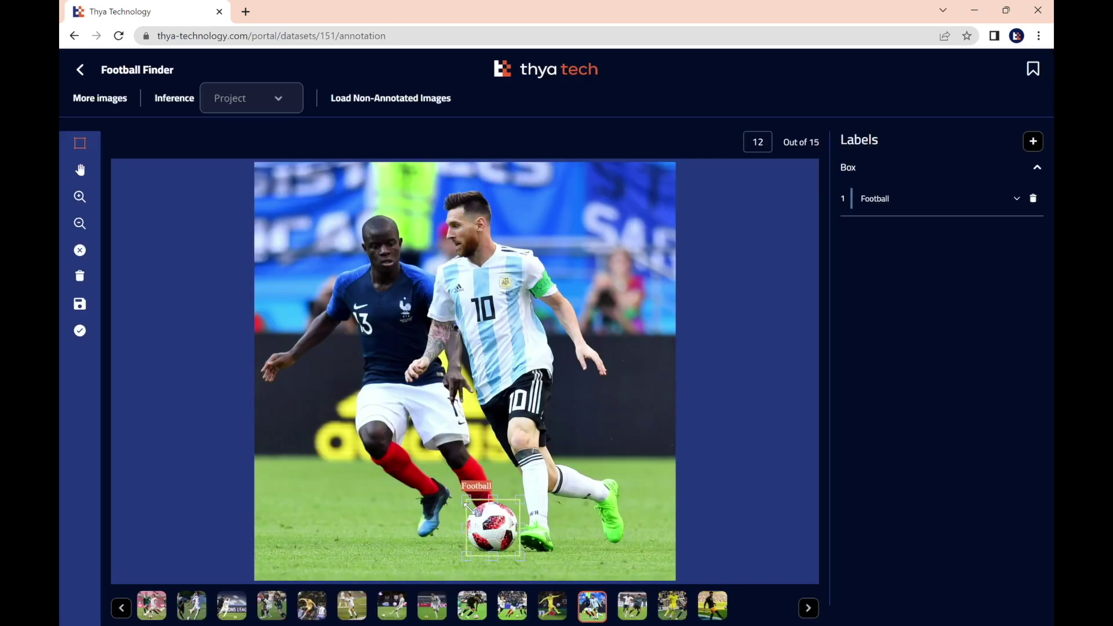
key("Right")
left_click_drag(423, 493, 487, 568)
key("Right")
key("Right")
left_click_drag(611, 364, 687, 432)
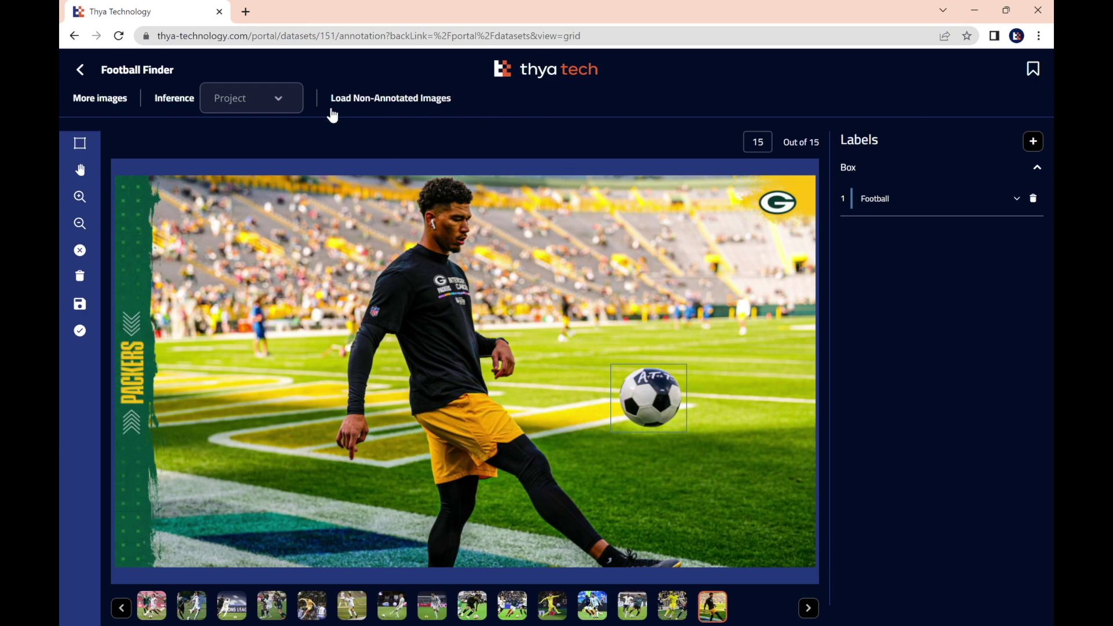
- Leave the annotation editor and open the account's own projects
left_click(84, 70)
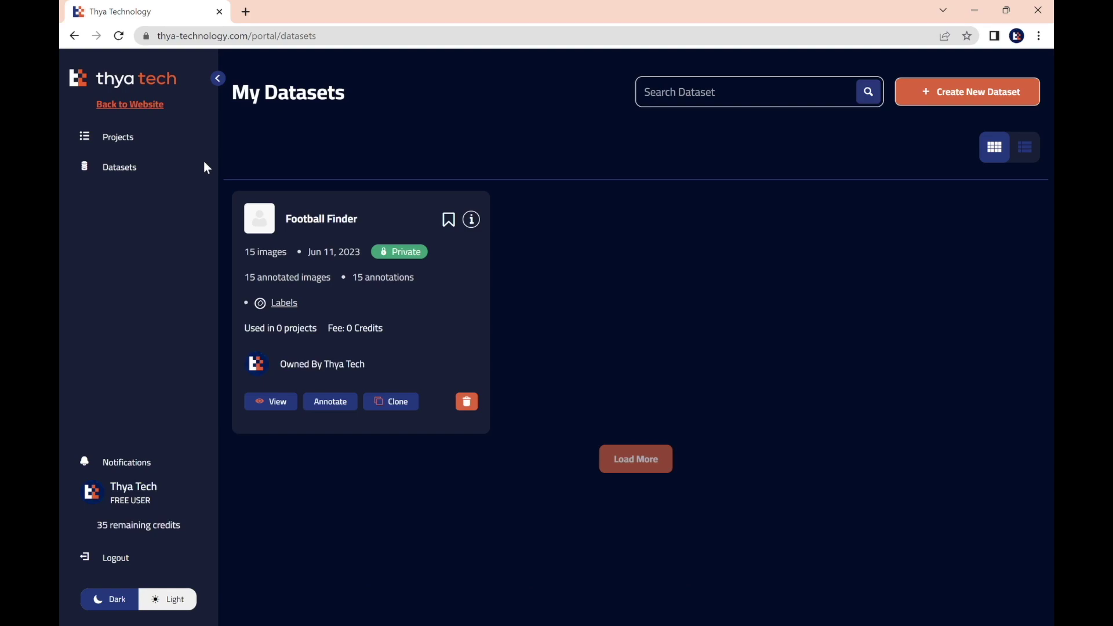
left_click(139, 136)
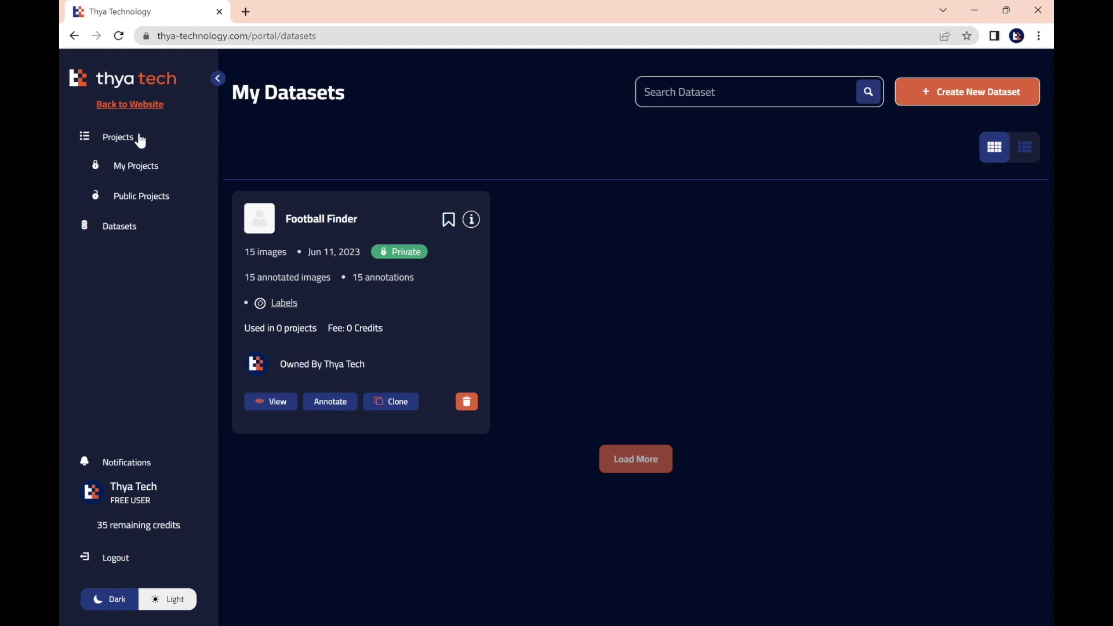
left_click(147, 173)
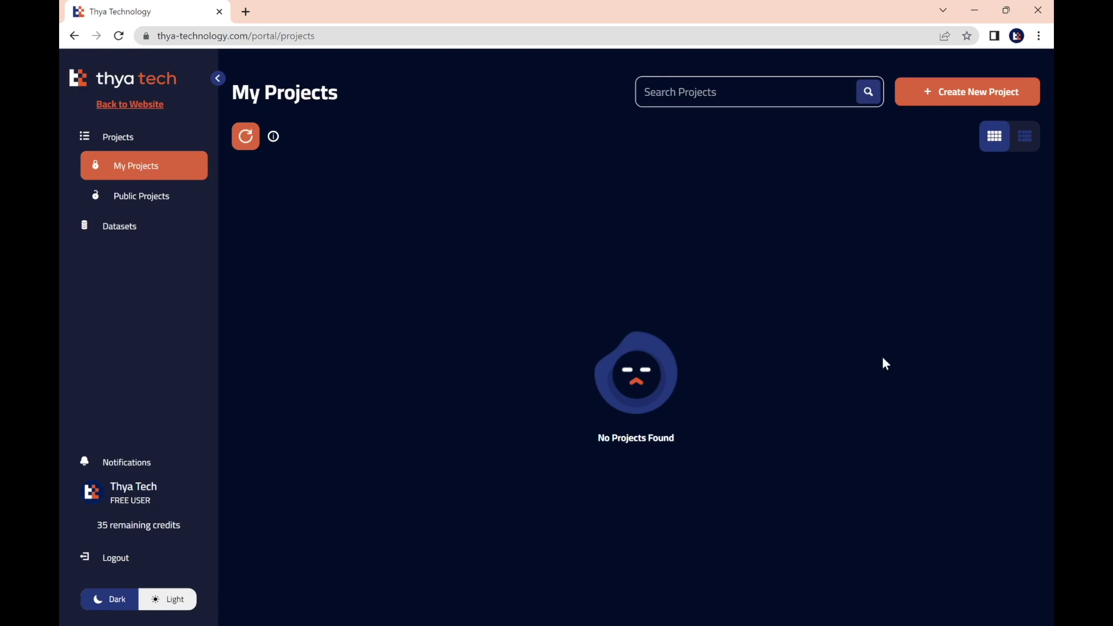
- Create a project named "Football Detection" with the description "Our first project!!!", keep the Object Detection type, and continue to dataset selection
left_click(934, 94)
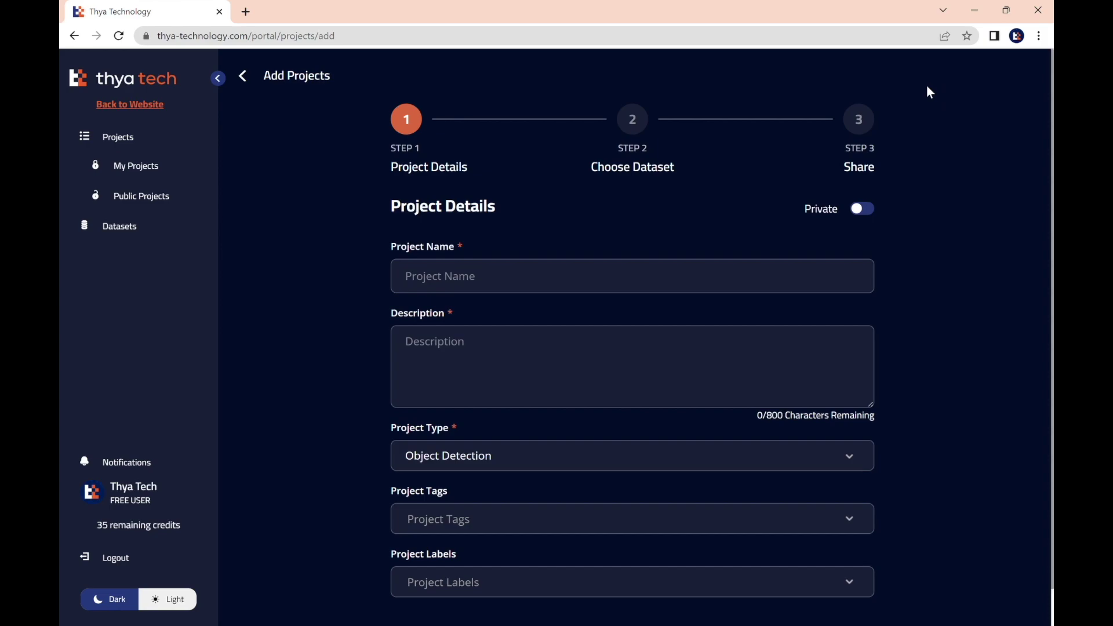
type("Footba")
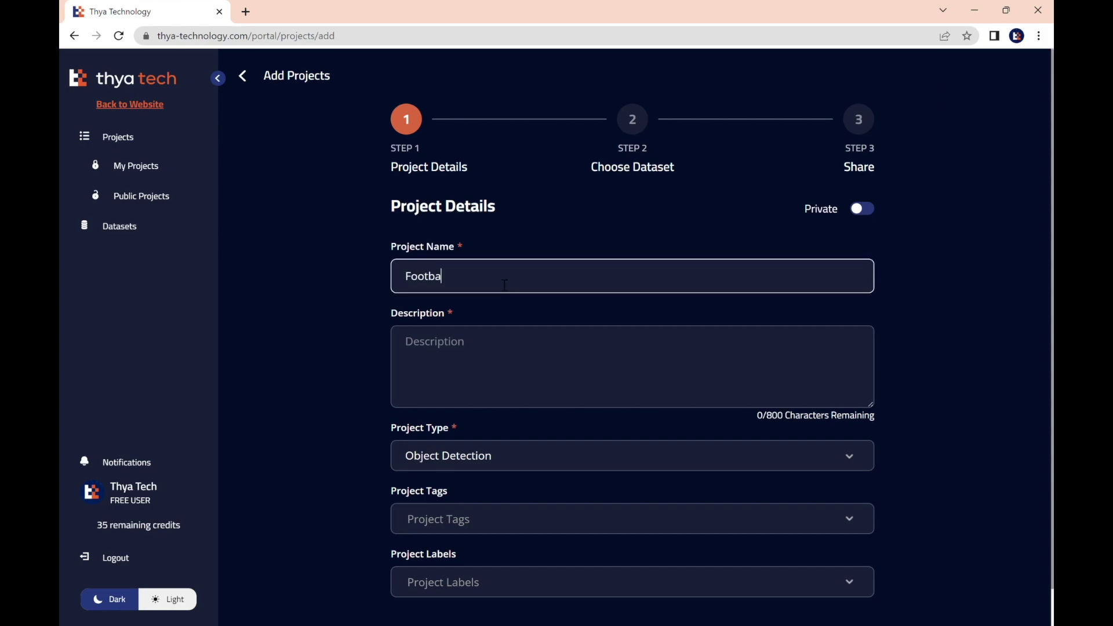
type("ll Detection")
key("Tab")
type("Our first proje")
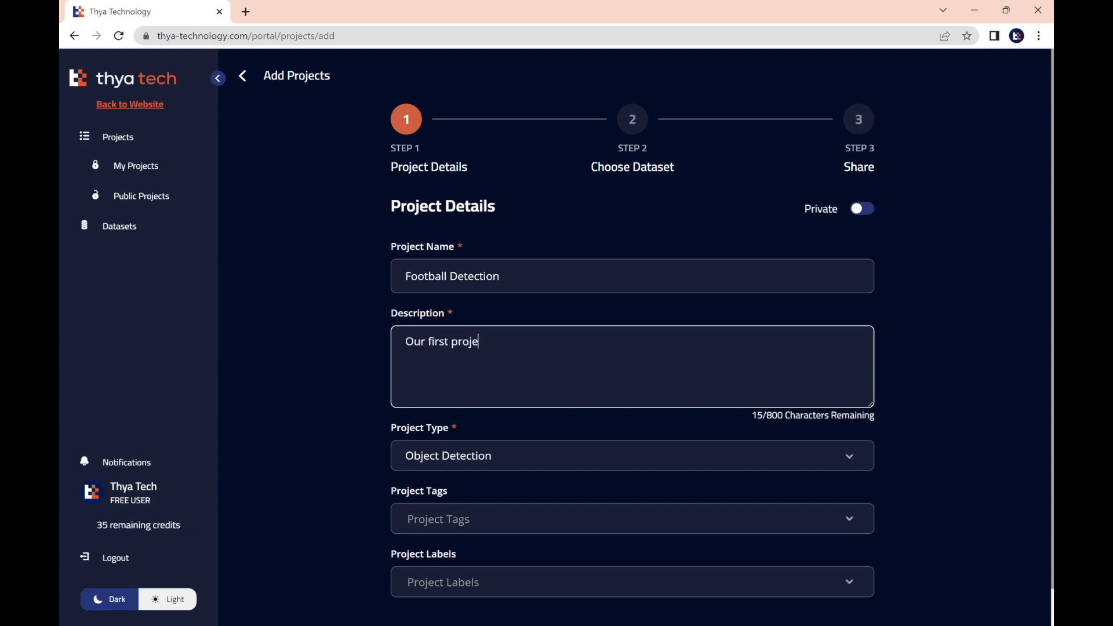
type("ct!!!")
left_click(682, 465)
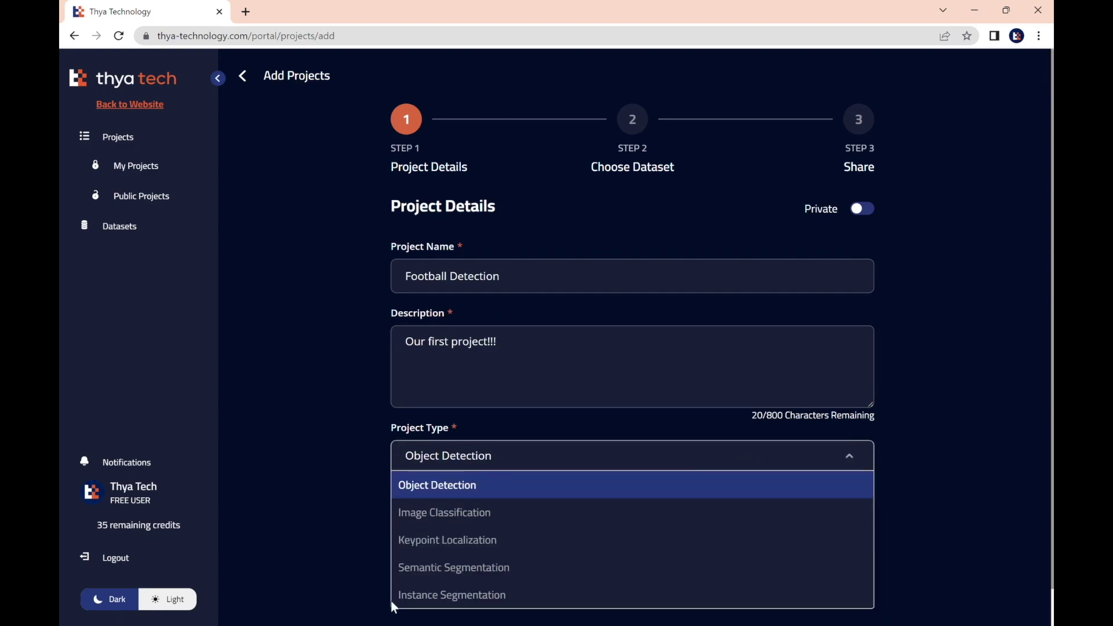
left_click(373, 462)
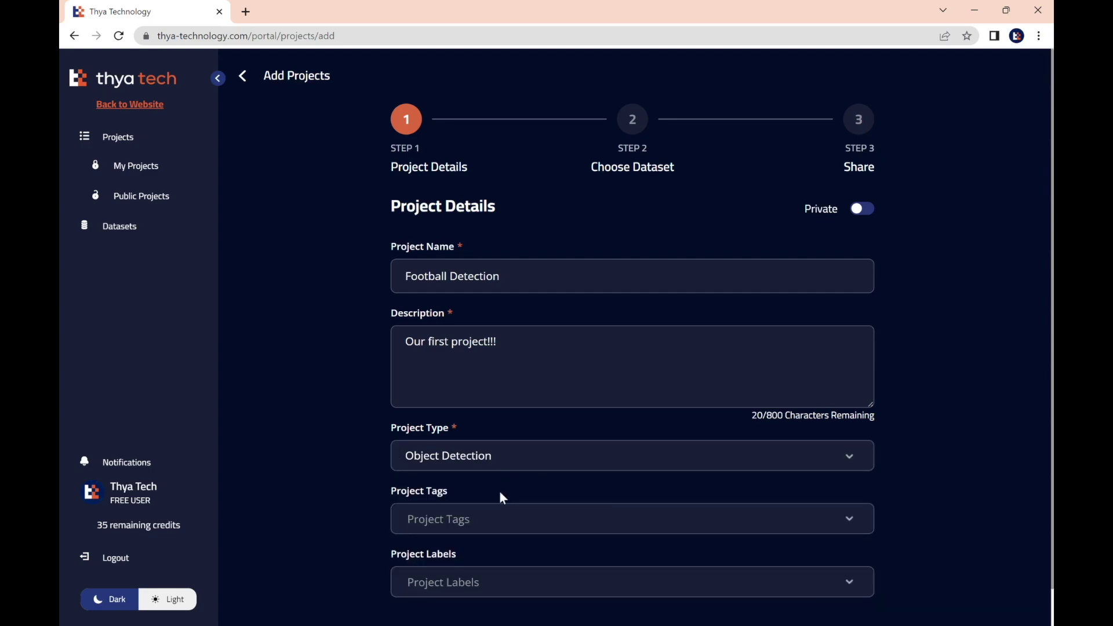
scroll(475, 481, "down", 1)
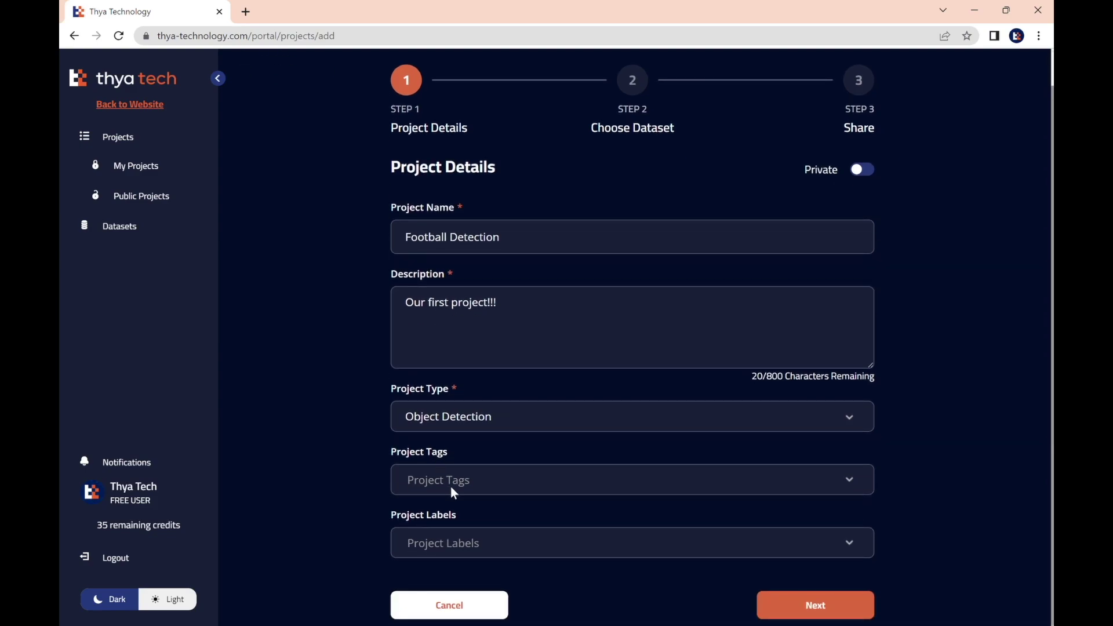
left_click(818, 604)
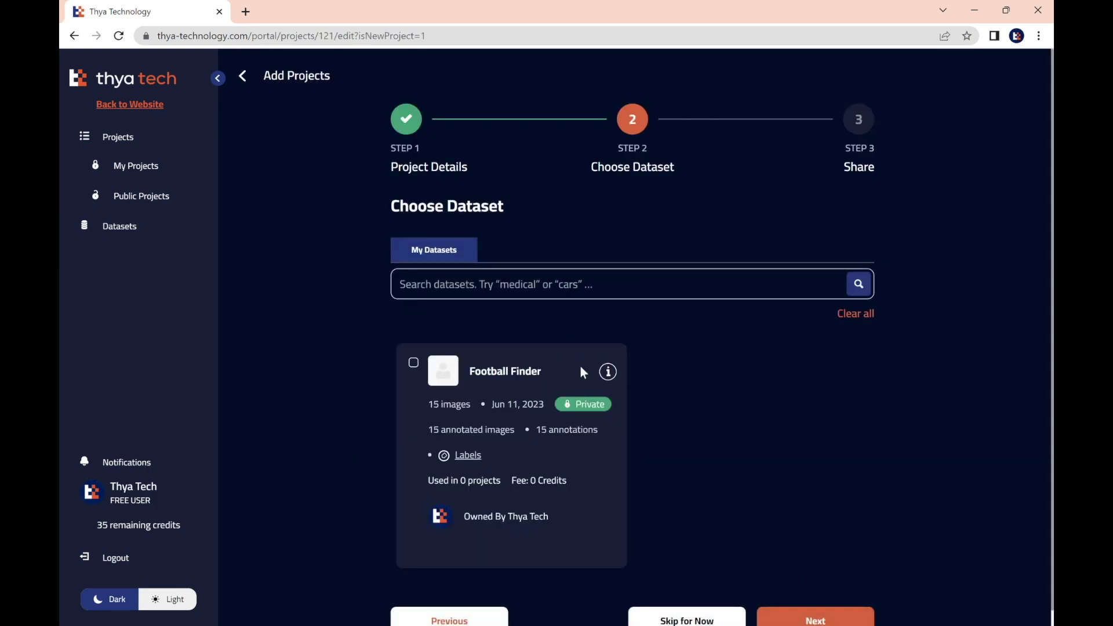
- Add the Football Finder dataset to the project and finish the setup without adding collaborators
left_click(414, 364)
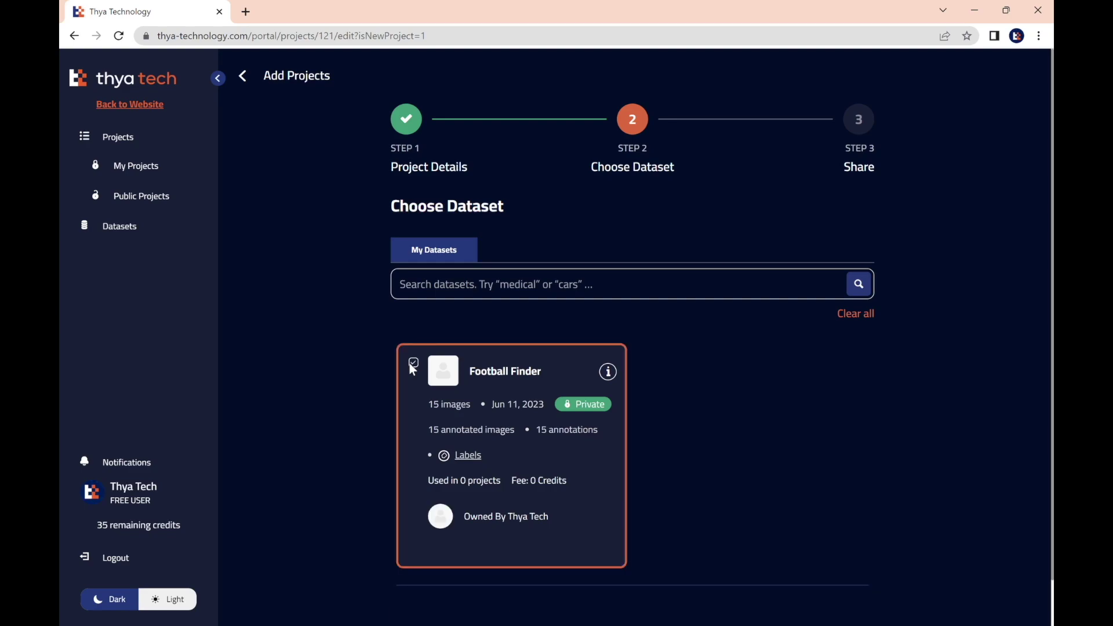
scroll(611, 373, "down", 1)
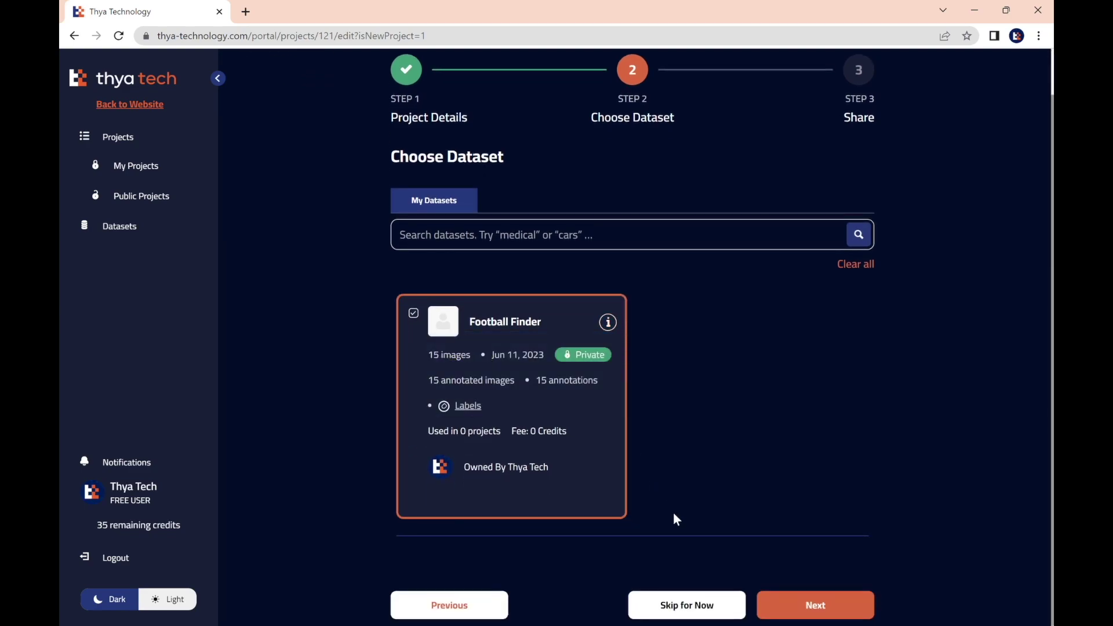
left_click(809, 606)
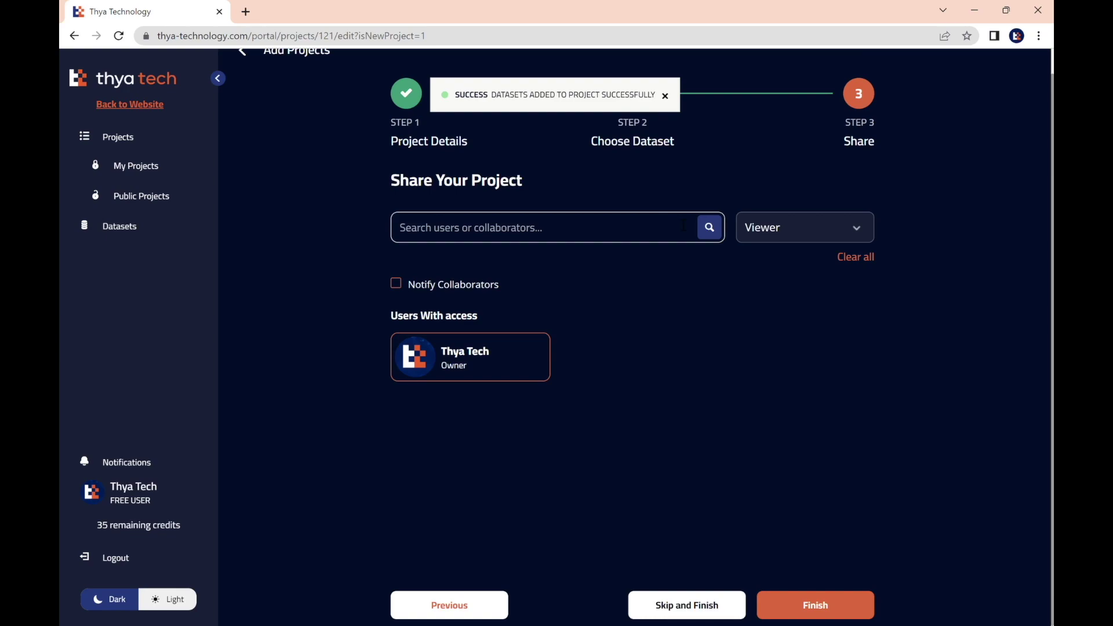
left_click(839, 610)
left_click(852, 606)
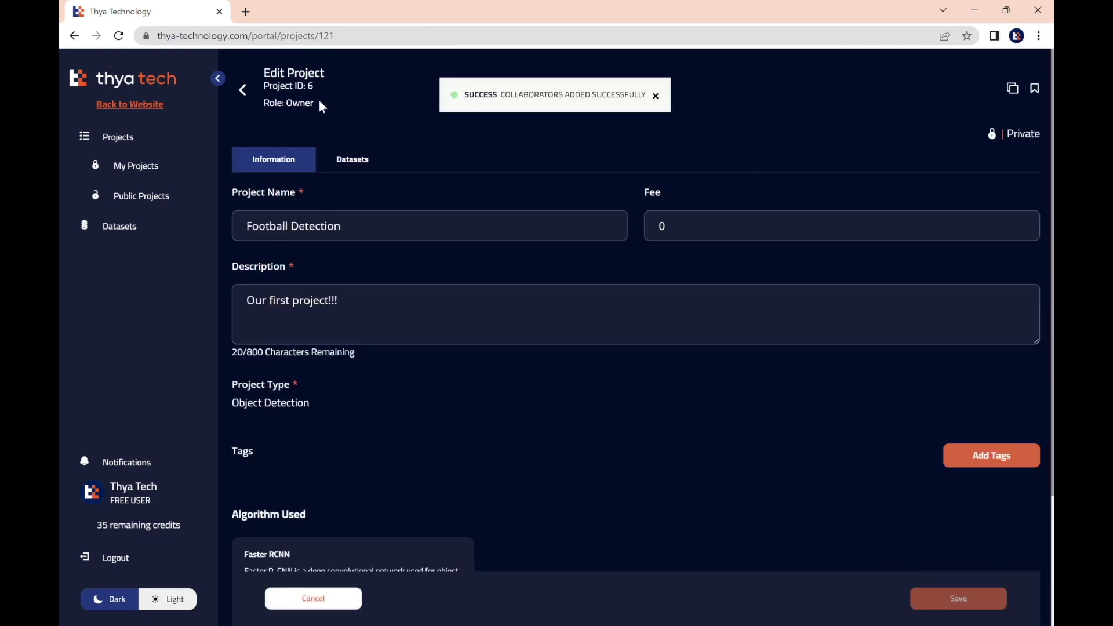
- Return to the account's own projects, start training the Football Detection project, and refresh its training status
left_click(244, 92)
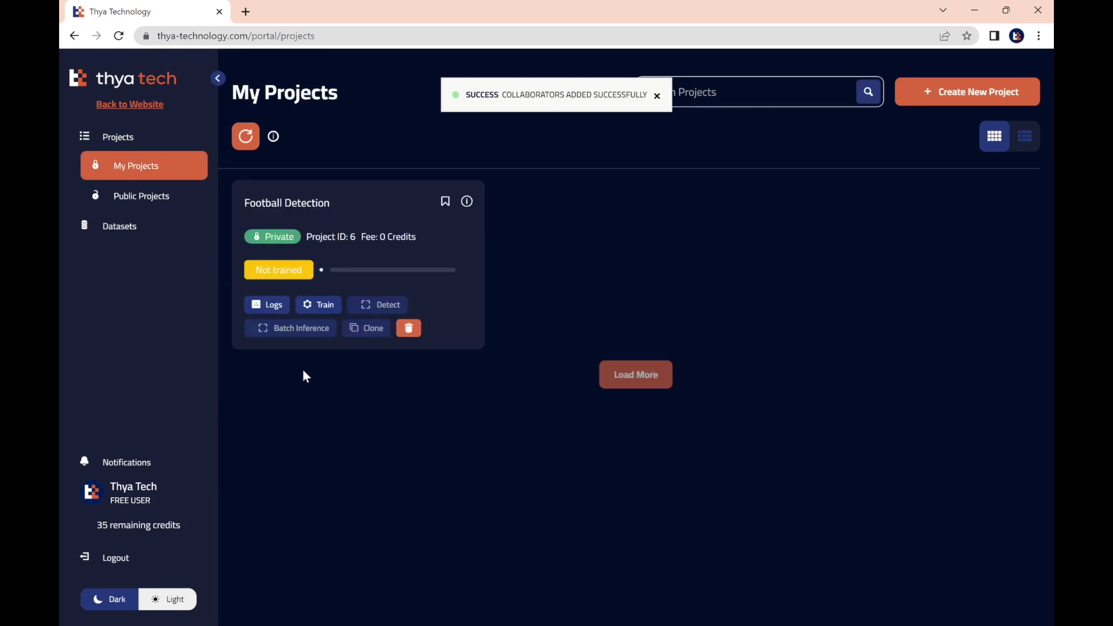
left_click(336, 311)
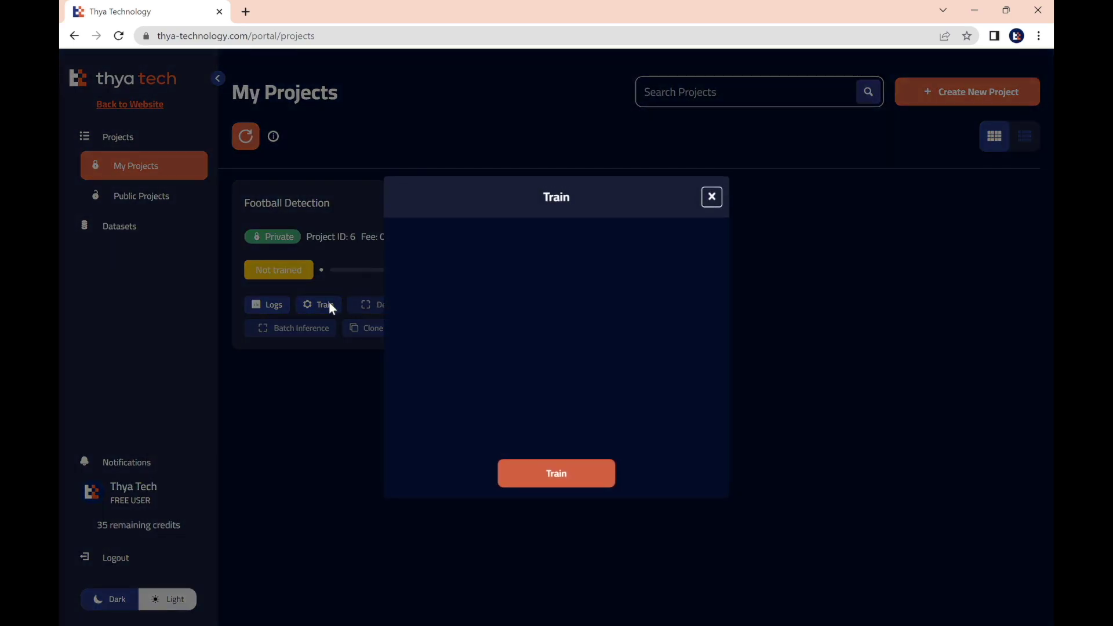
left_click(543, 482)
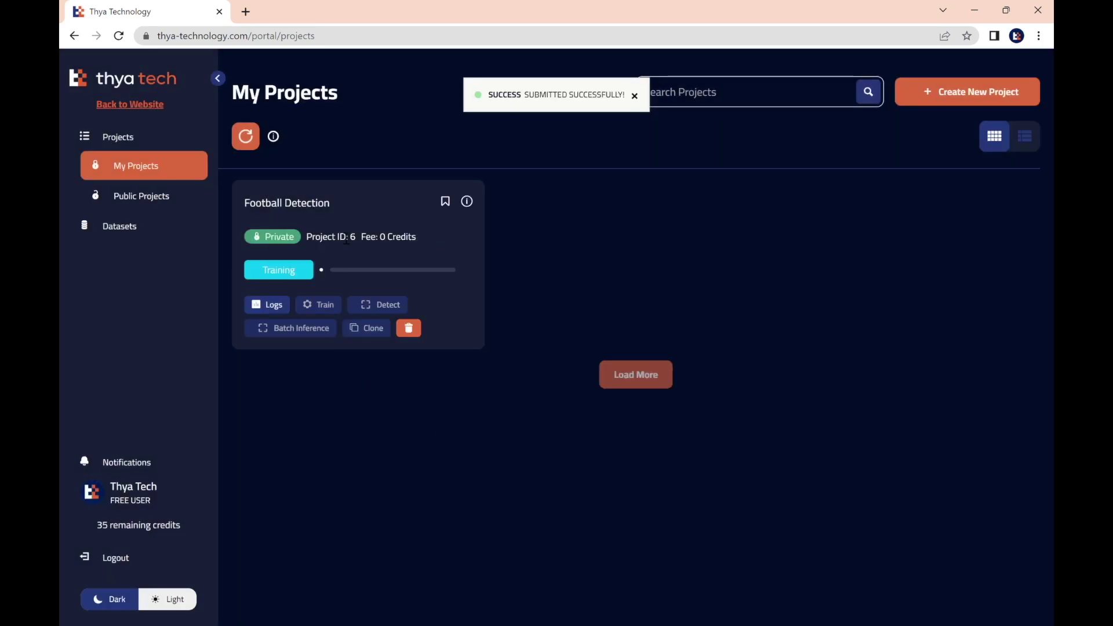
left_click(246, 137)
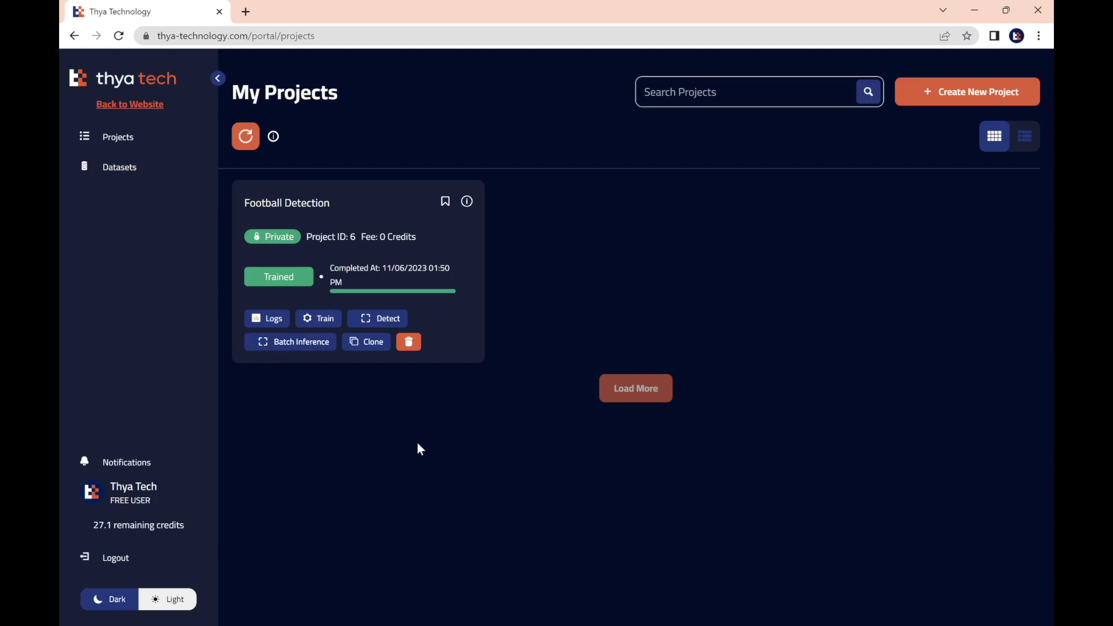
- Start a detection for the trained Football Detection project and upload Ronaldo.jpg from the Picture to Detect folder
left_click(385, 319)
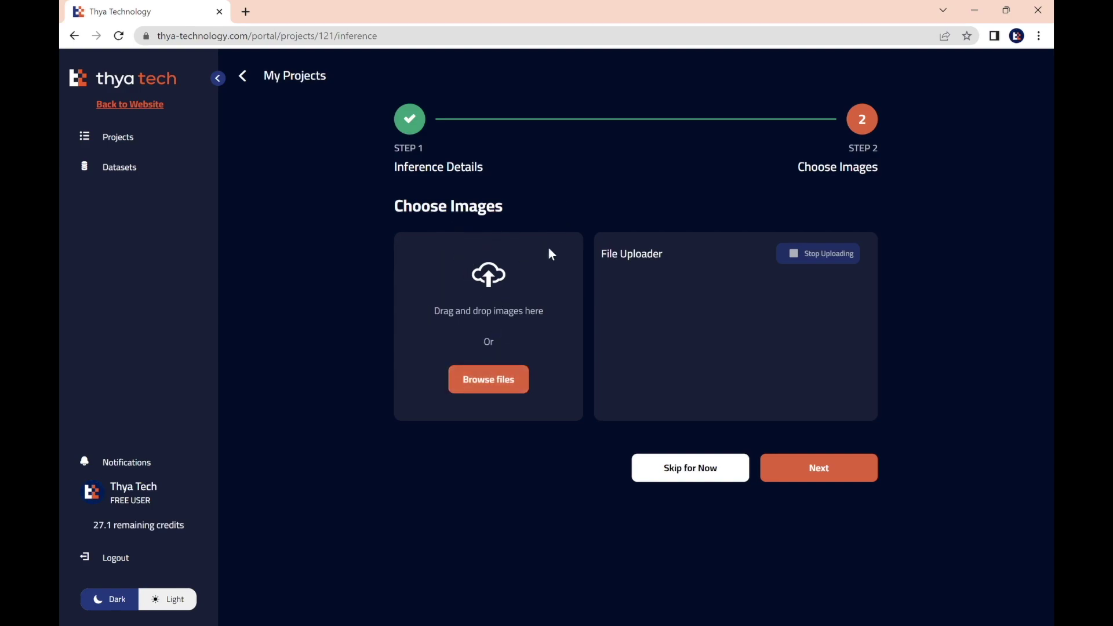
left_click(478, 387)
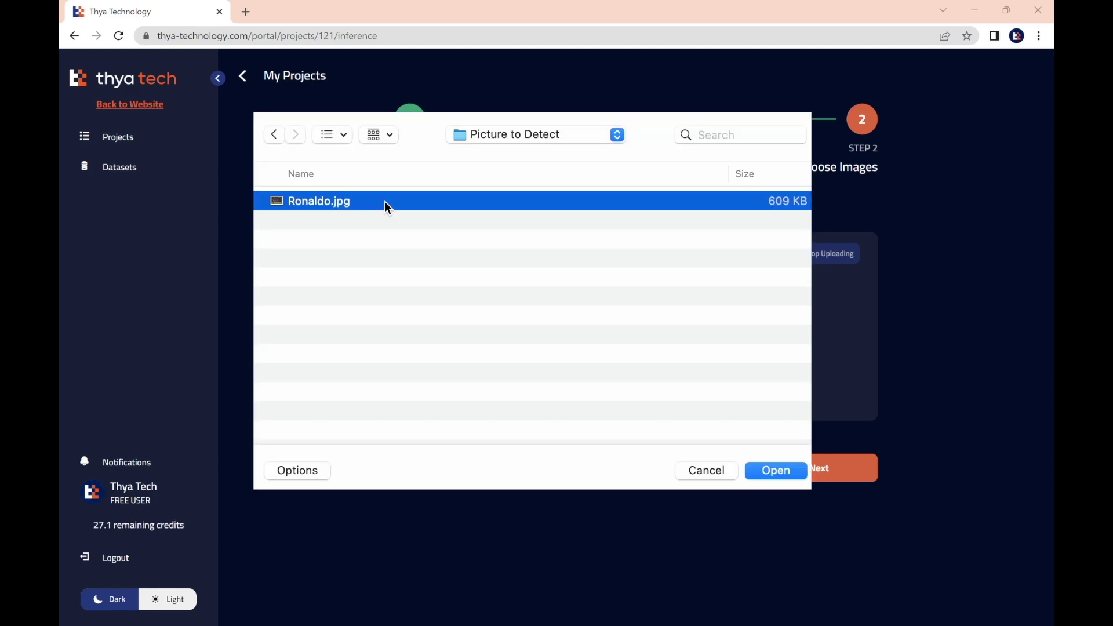
key("space")
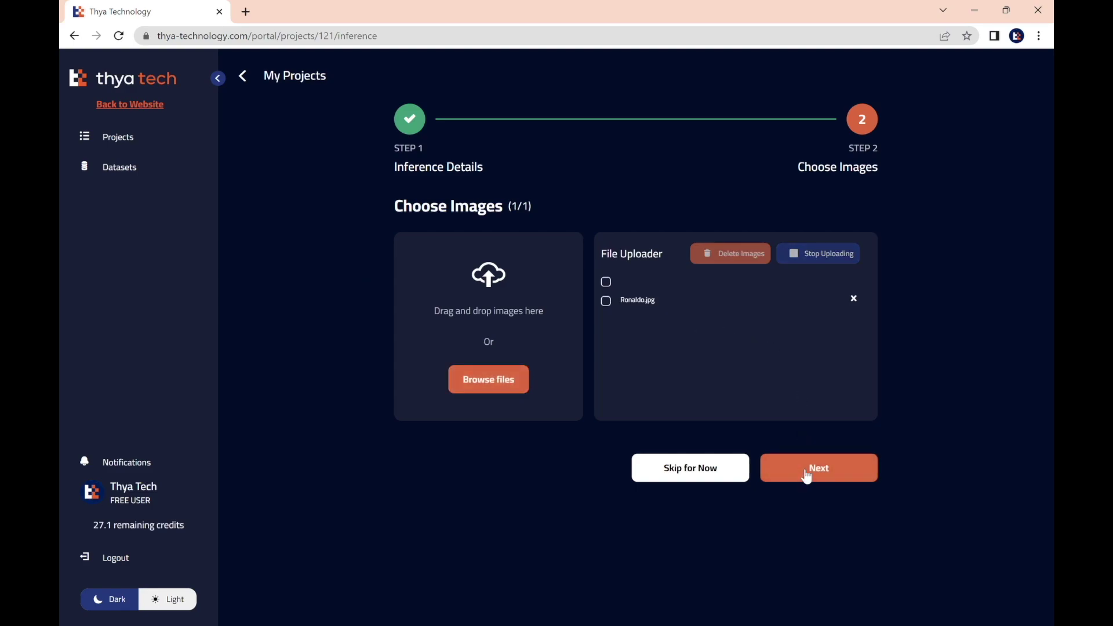
- Continue to the detection view, display the uploaded Ronaldo.jpg image, and run inferencing on it
left_click(808, 473)
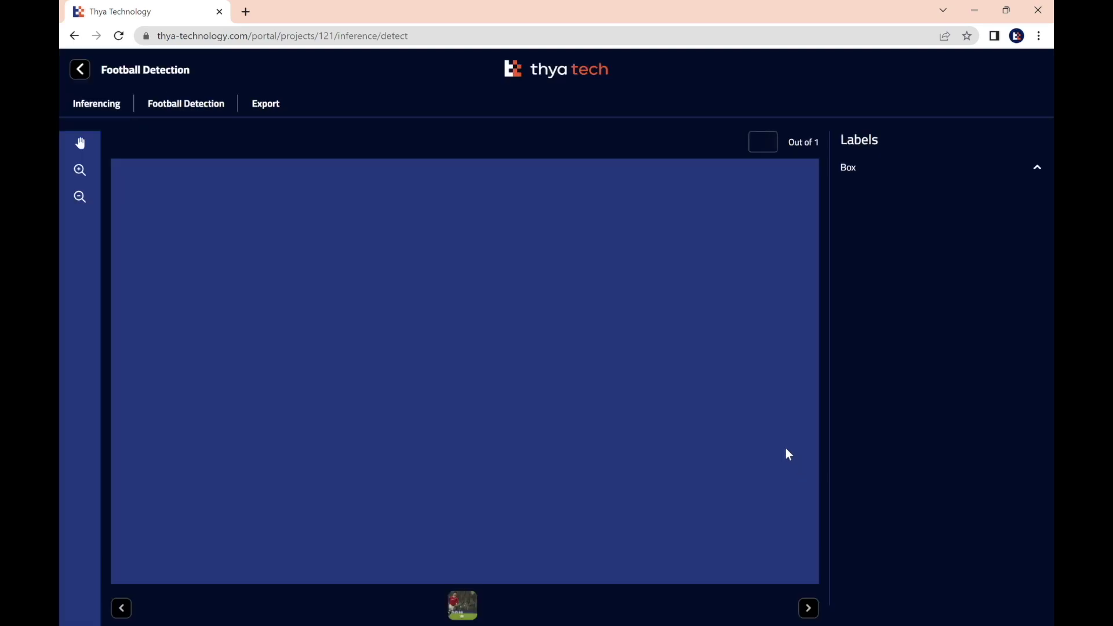
left_click(474, 611)
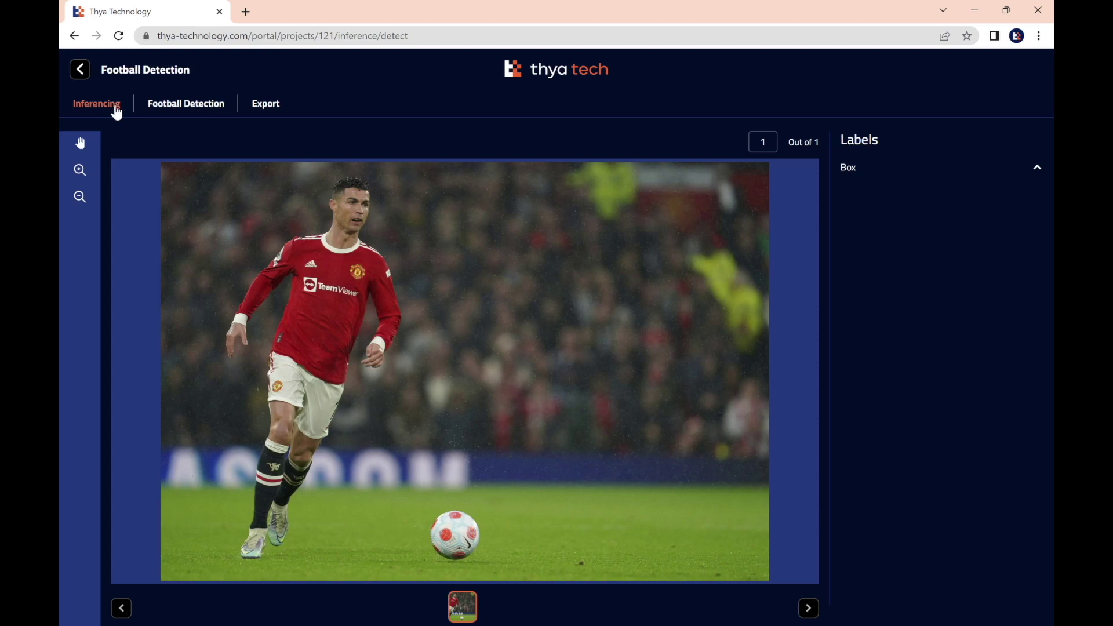
left_click(116, 111)
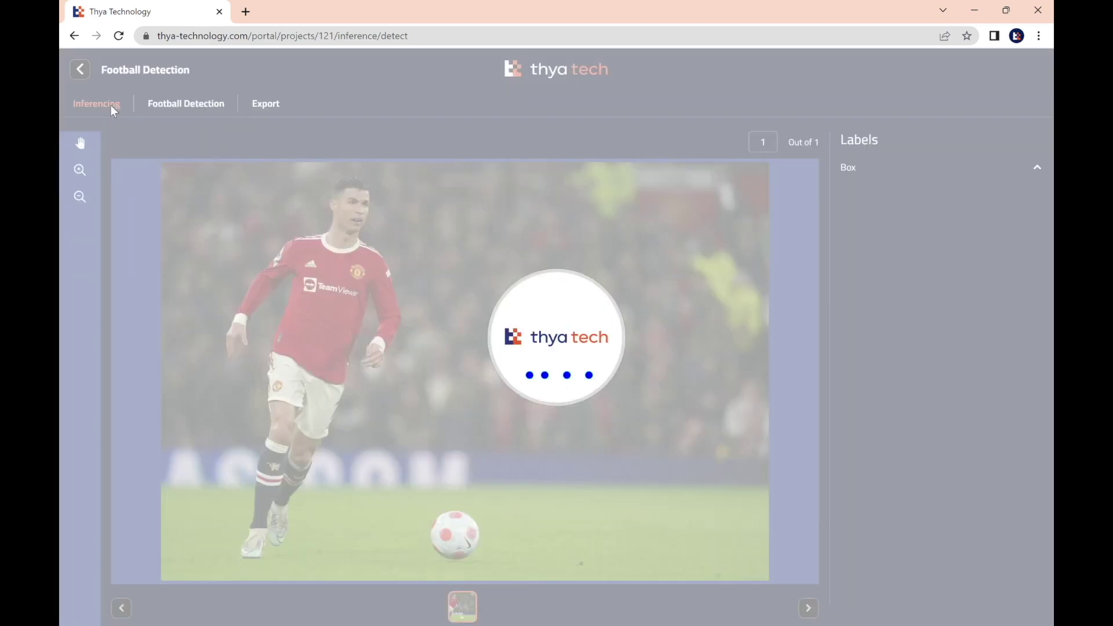